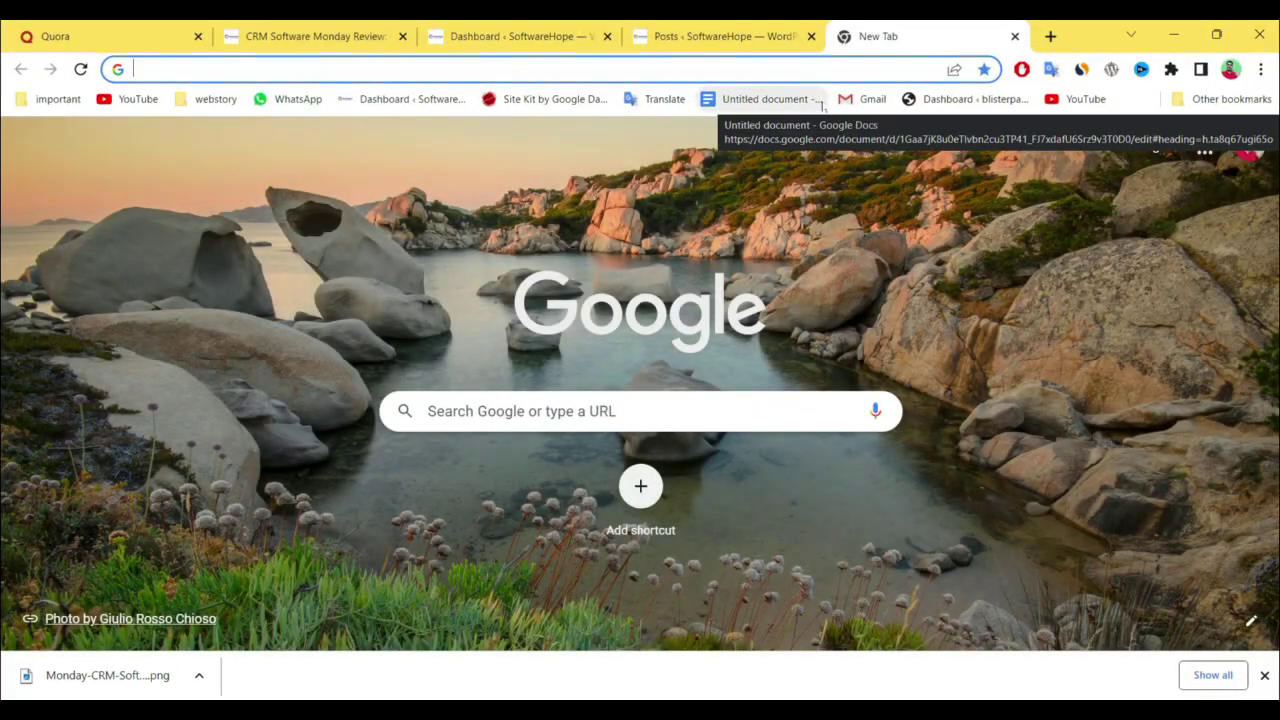
Open an Incognito window and search Google for quora.
click(1261, 69)
click(1110, 128)
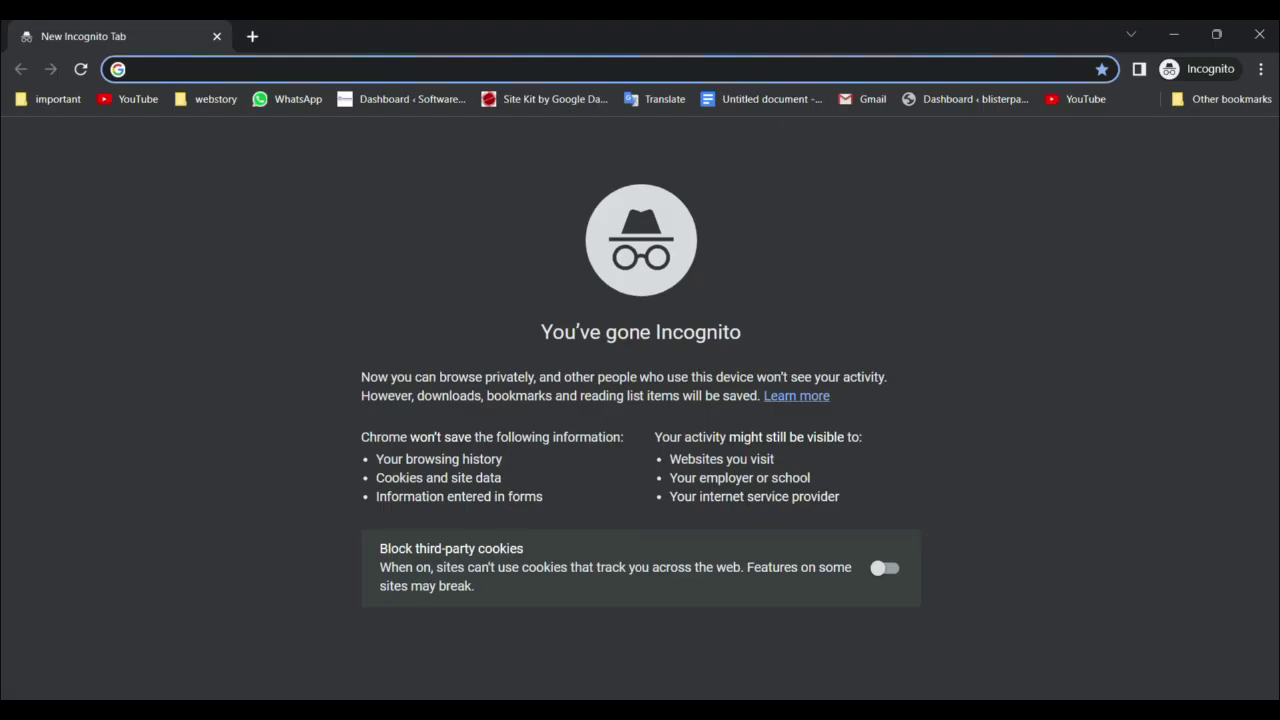
text(QU)
click(357, 148)
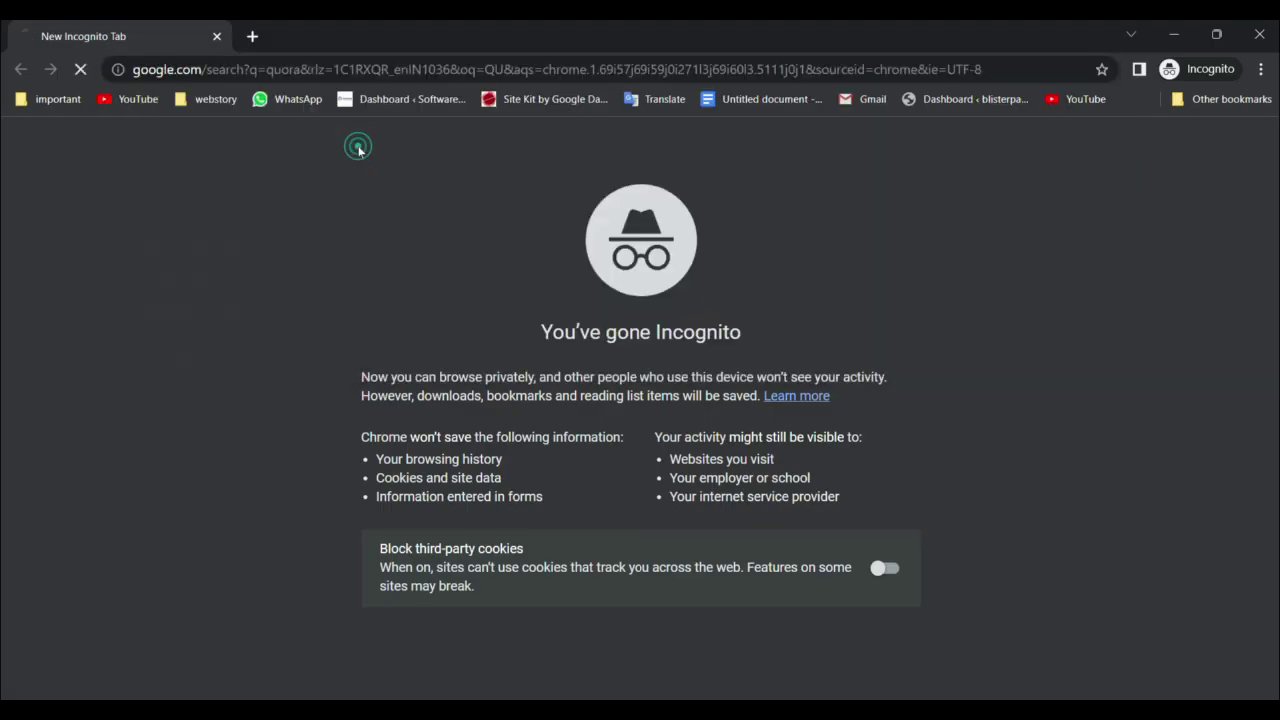
scroll(294, 343, down, 4)
scroll(294, 343, up, 4)
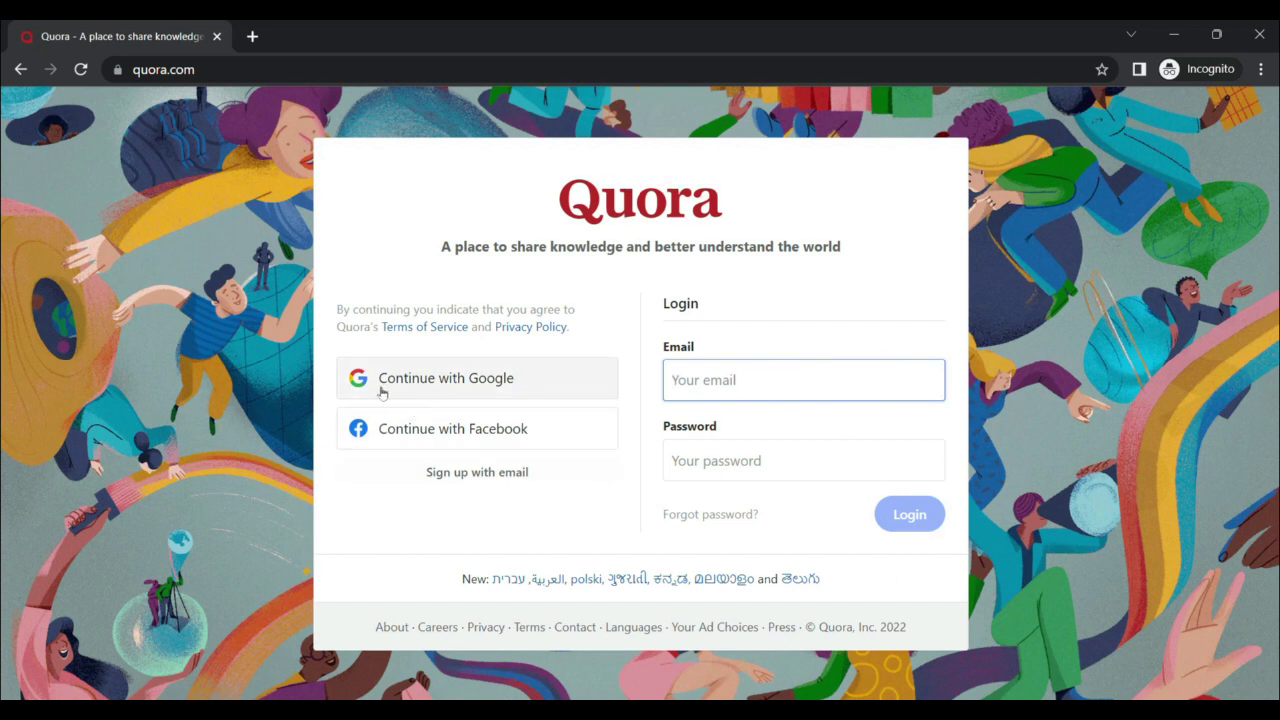
Start Quora's Sign up with email, dismiss the form, and close the Incognito window.
click(482, 482)
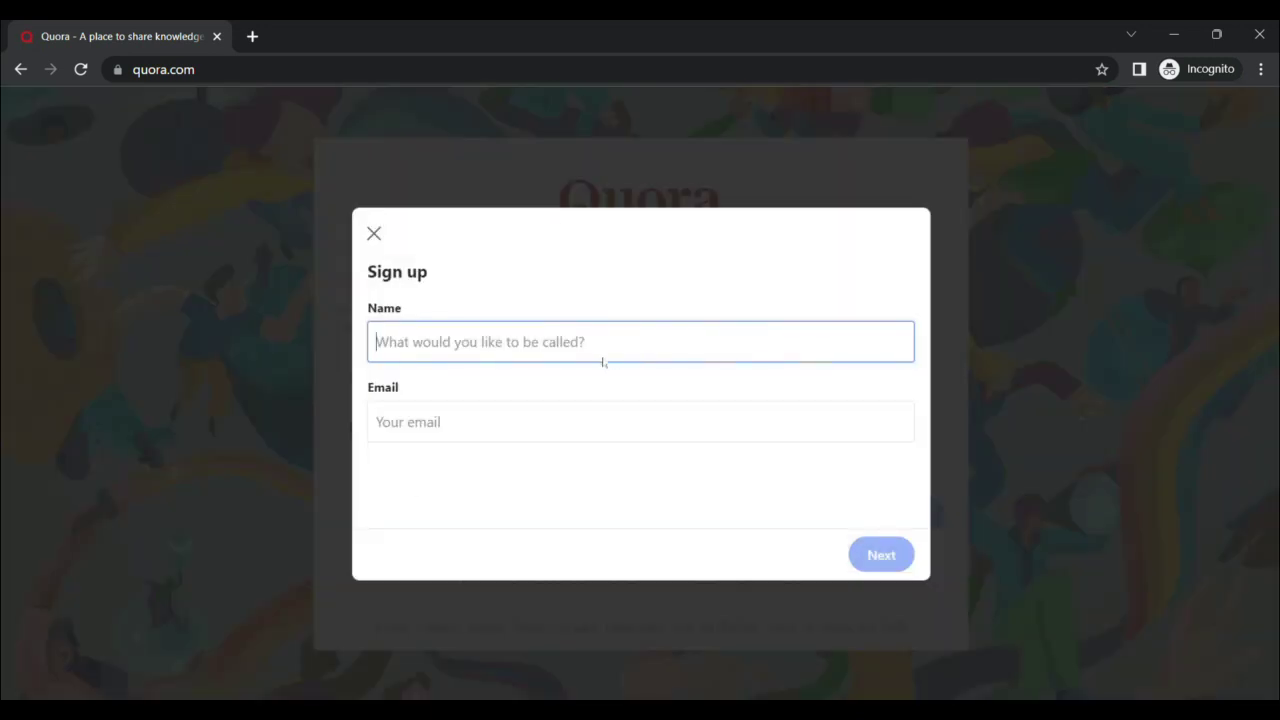
click(373, 234)
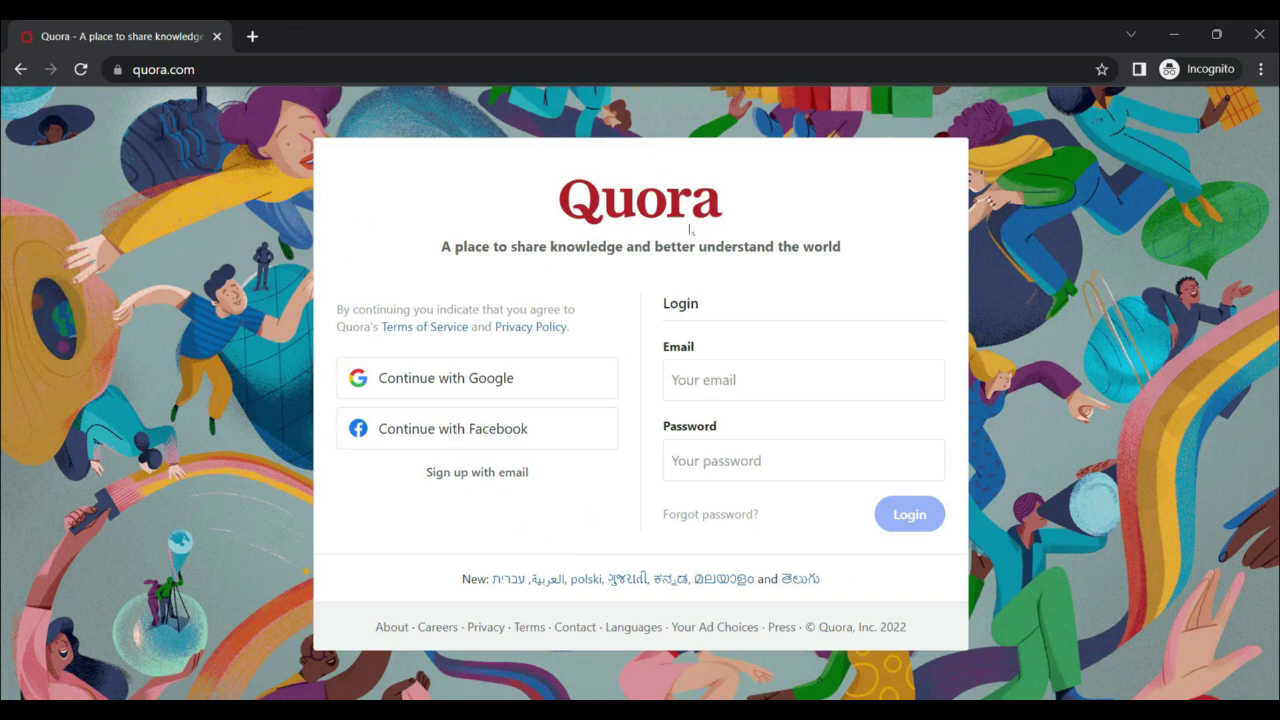
click(1259, 34)
Open Your content & stats from the profile menu, showing 1,132 views over 30 days.
scroll(380, 340, down, 8)
scroll(318, 411, up, 8)
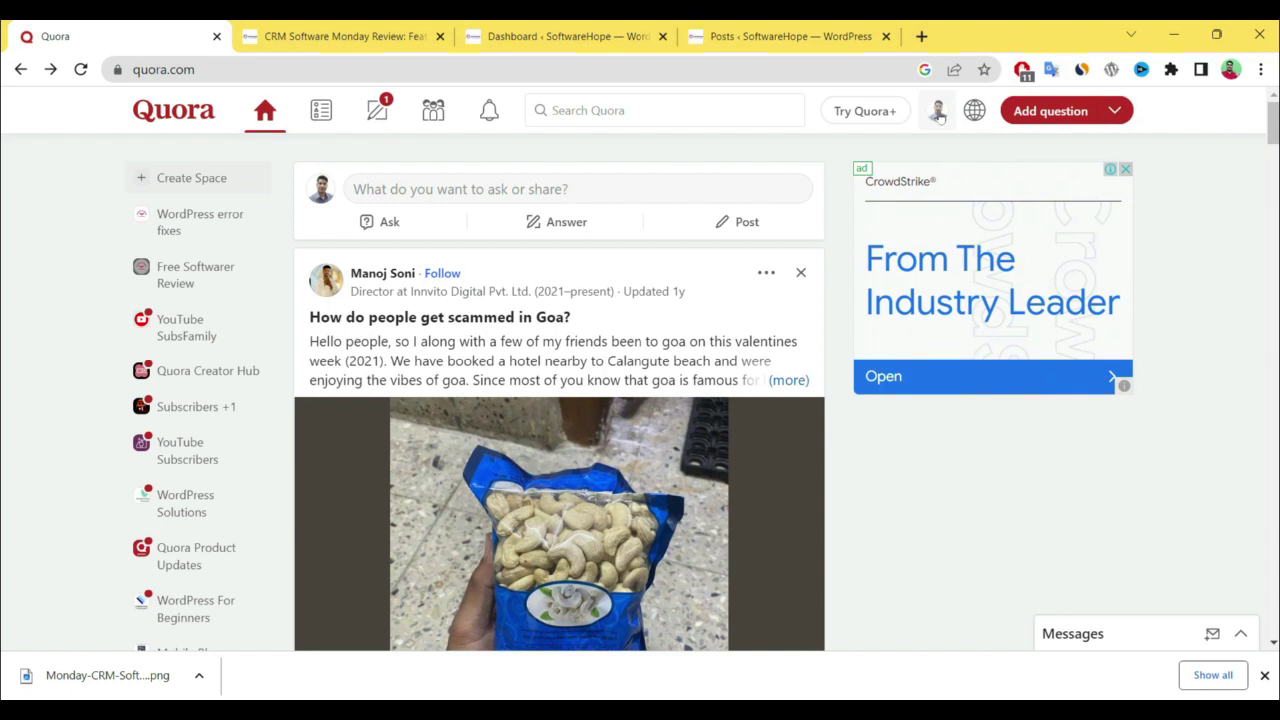
click(939, 112)
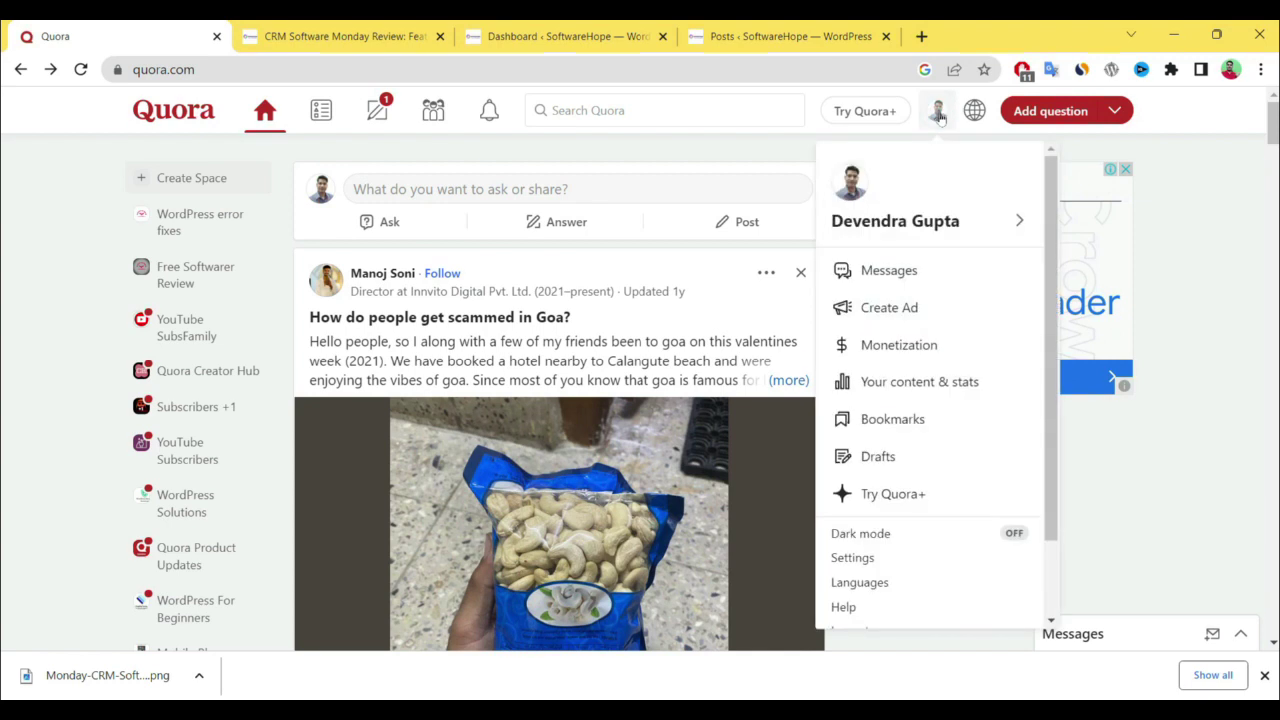
click(913, 390)
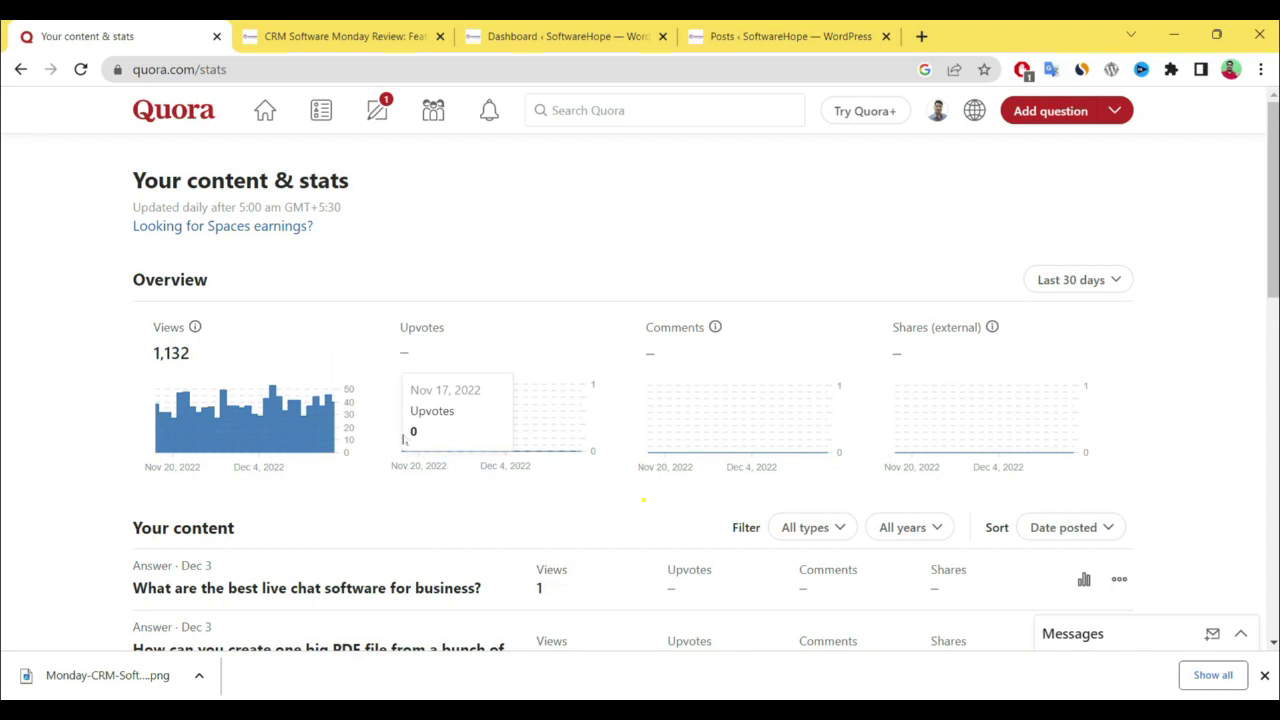
scroll(535, 420, down, 2)
scroll(600, 436, down, 10)
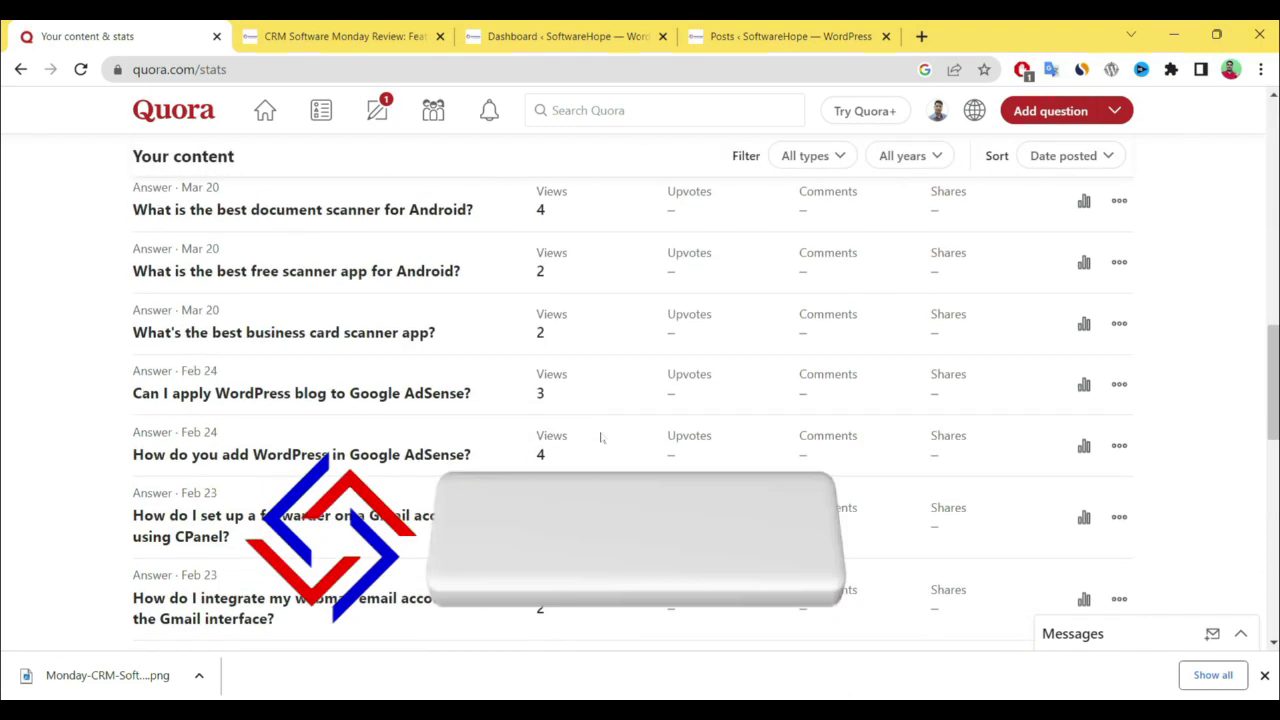
scroll(632, 414, down, 8)
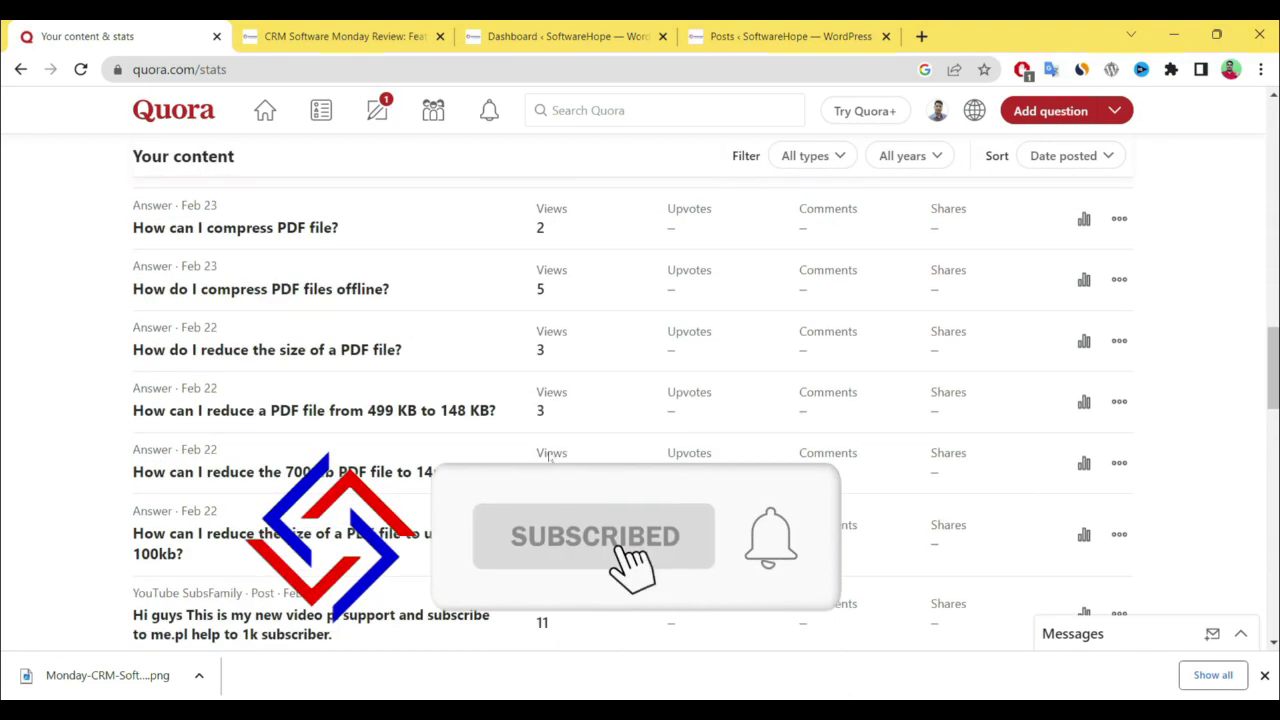
scroll(549, 457, down, 9)
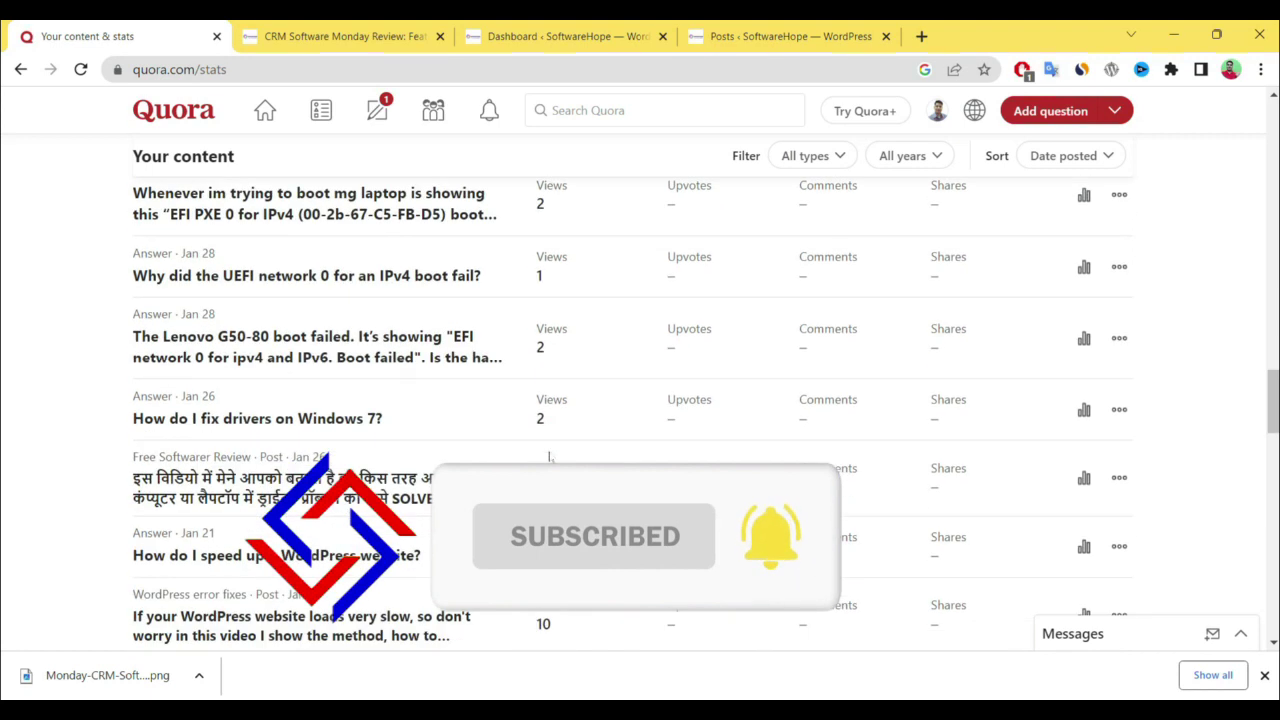
scroll(549, 457, down, 2)
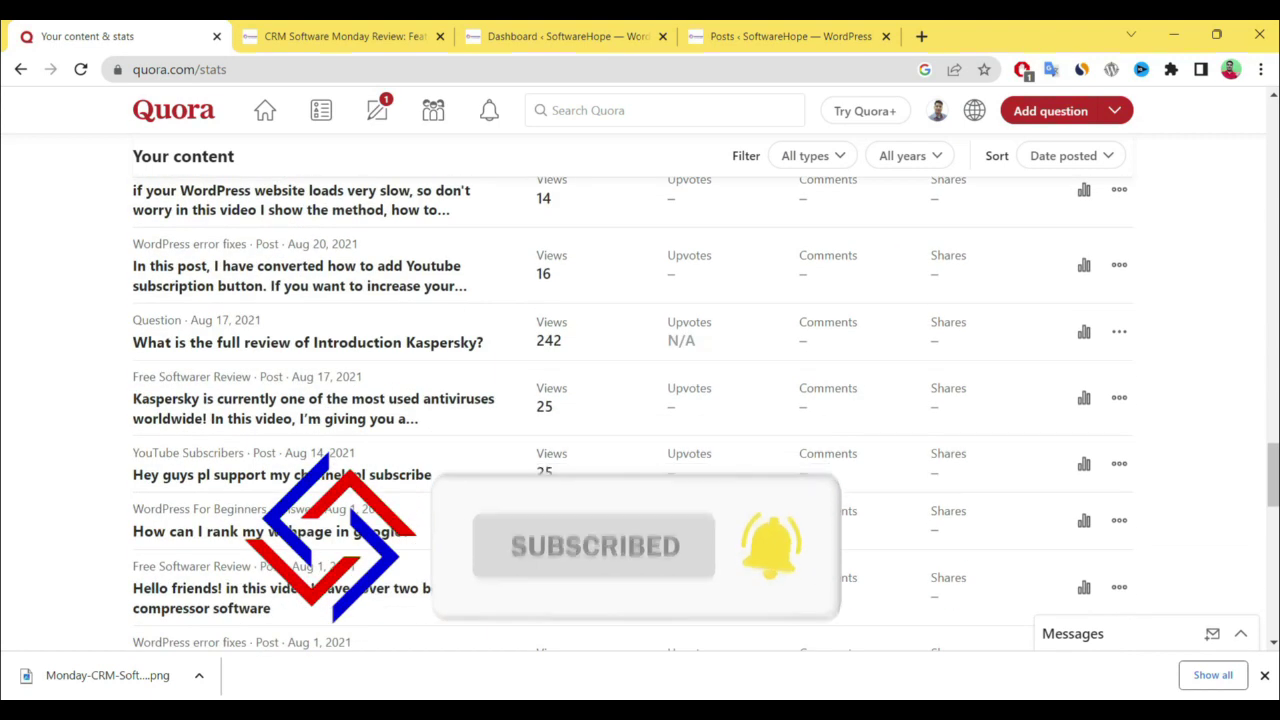
scroll(549, 457, down, 3)
scroll(549, 457, up, 3)
drag(527, 342, 590, 346)
scroll(600, 403, down, 4)
scroll(600, 403, down, 5)
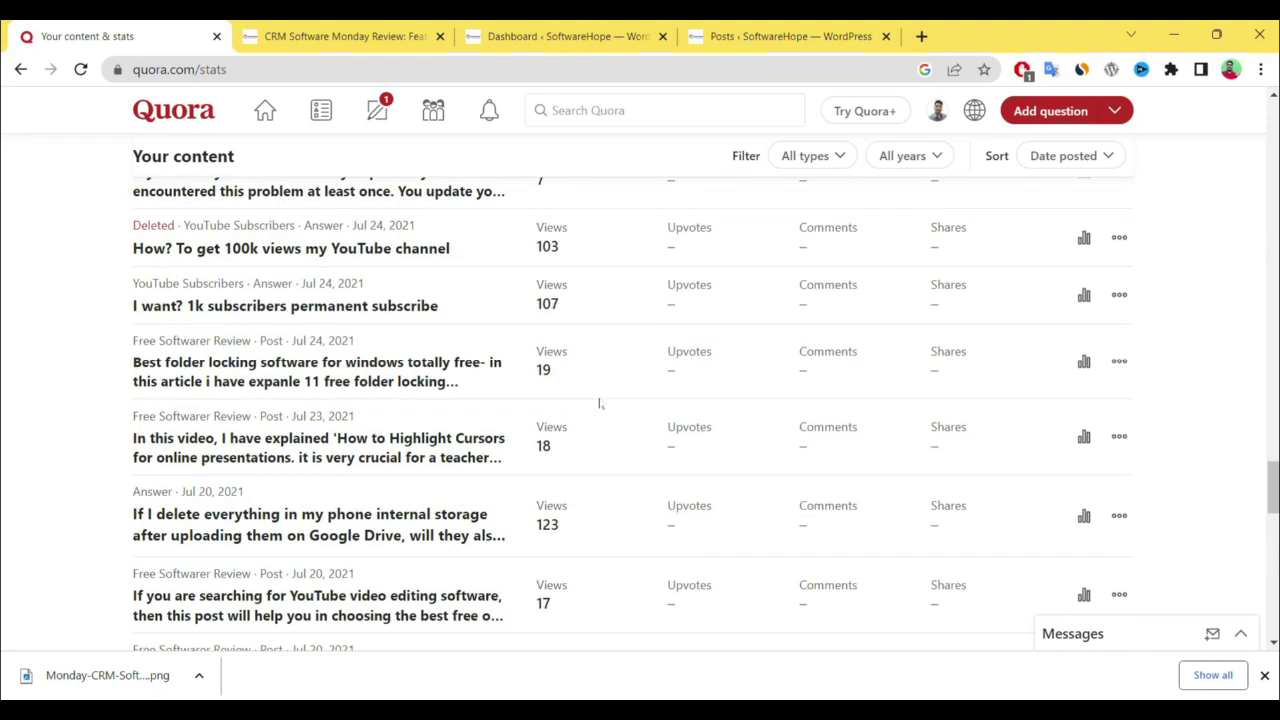
click(534, 295)
click(545, 248)
scroll(549, 352, down, 6)
drag(534, 340, 582, 340)
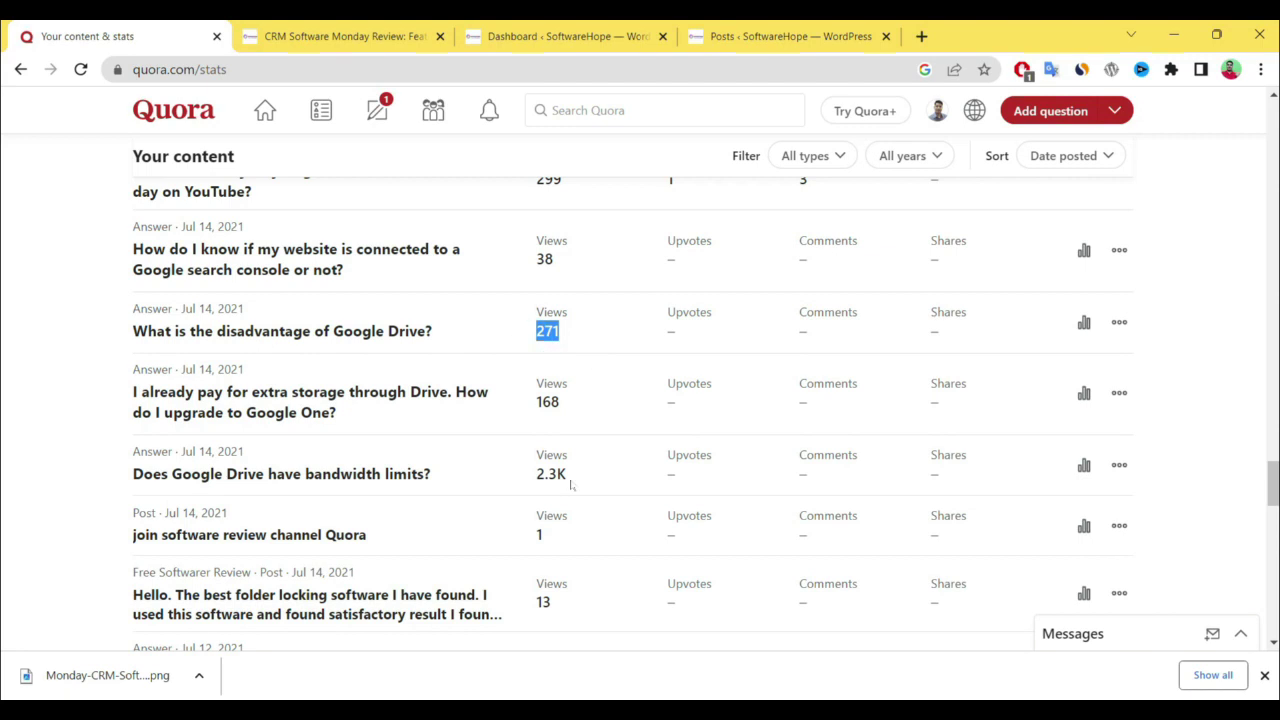
scroll(572, 480, down, 2)
drag(534, 265, 575, 266)
scroll(607, 455, down, 2)
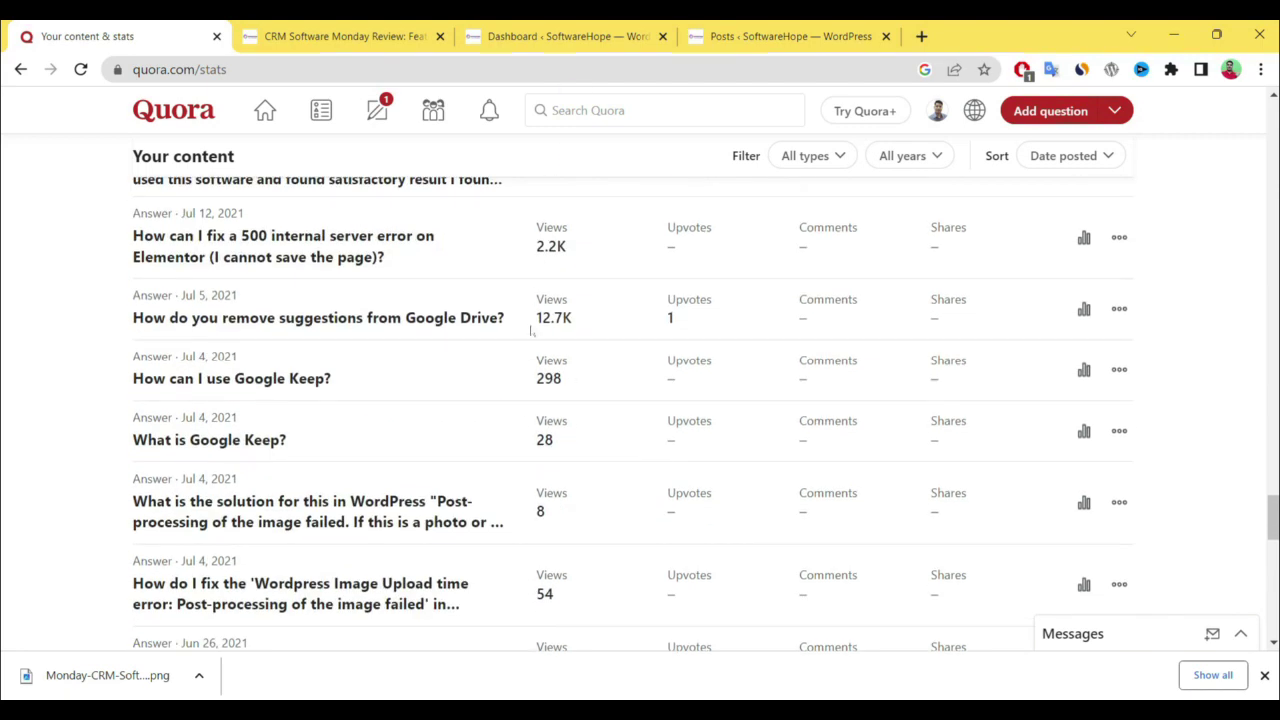
drag(535, 320, 576, 321)
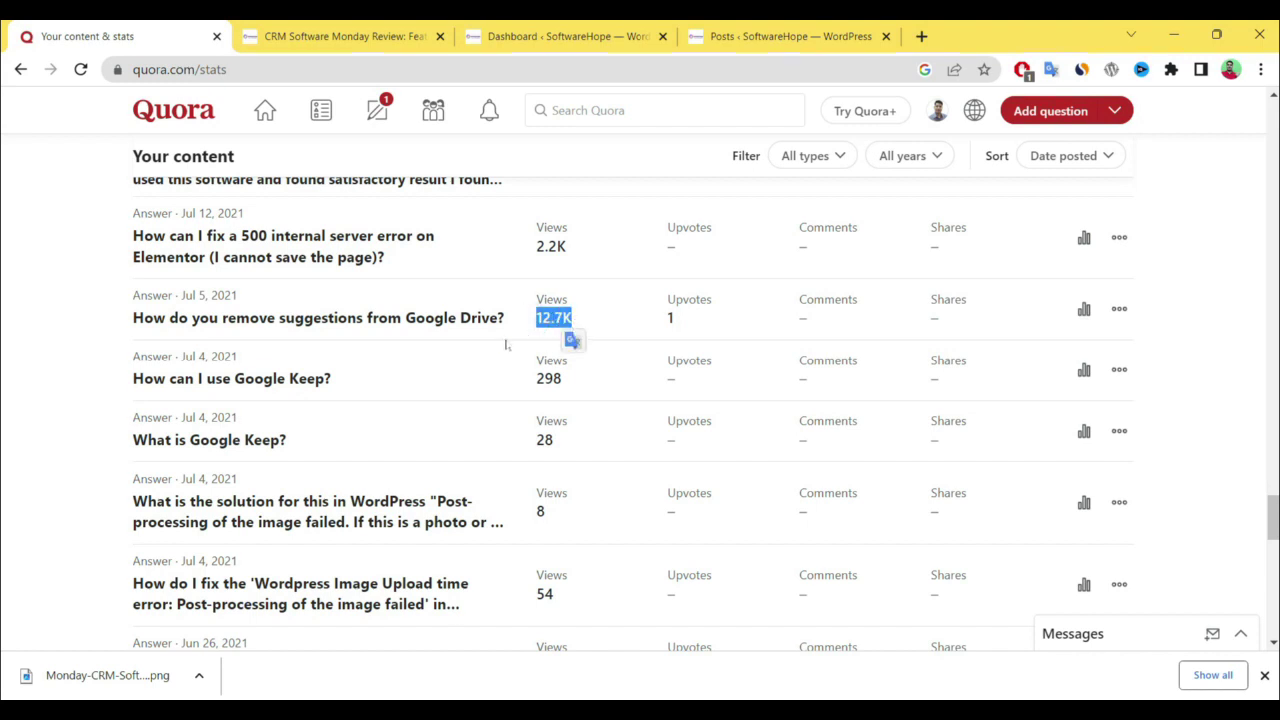
click(626, 421)
drag(576, 318, 535, 320)
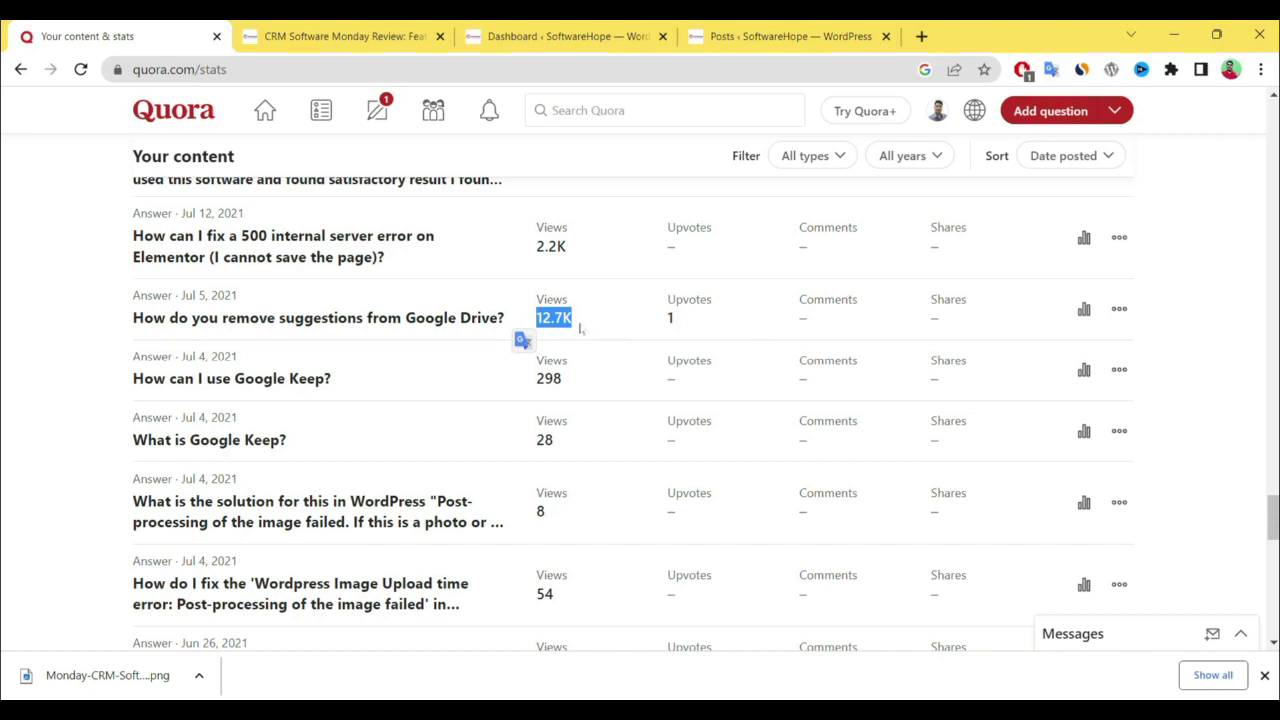
drag(580, 320, 551, 318)
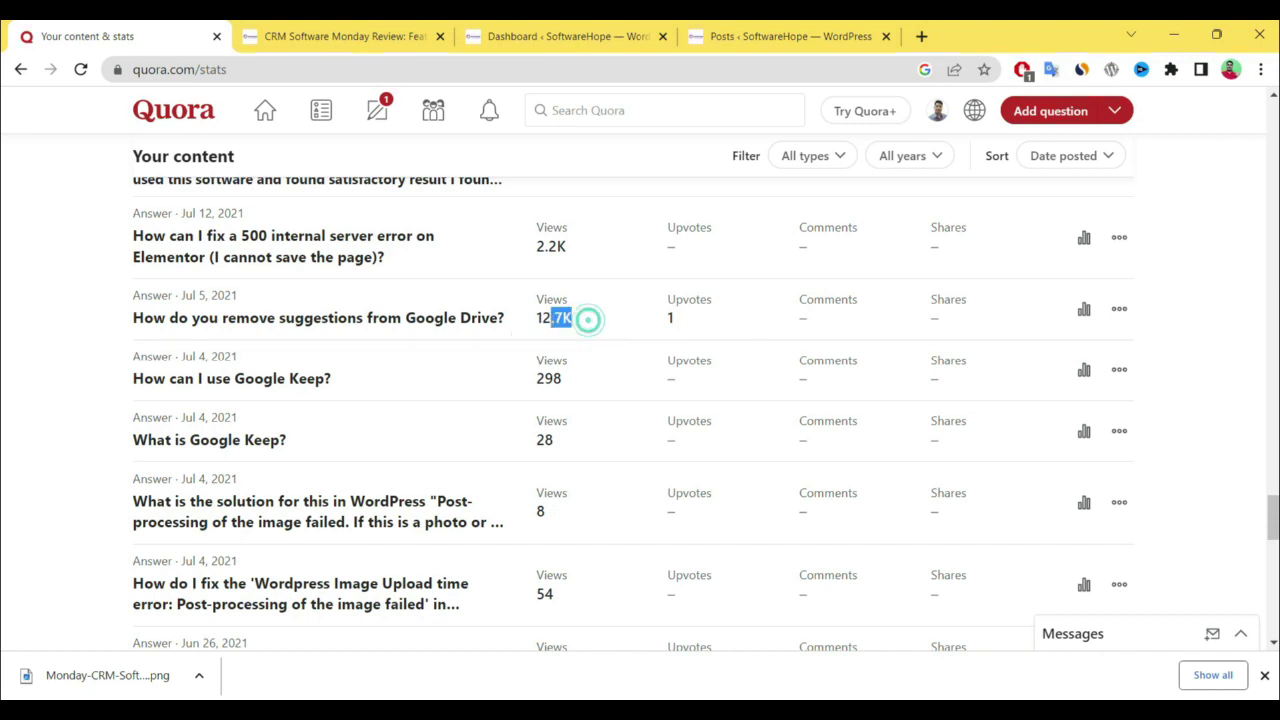
click(338, 319)
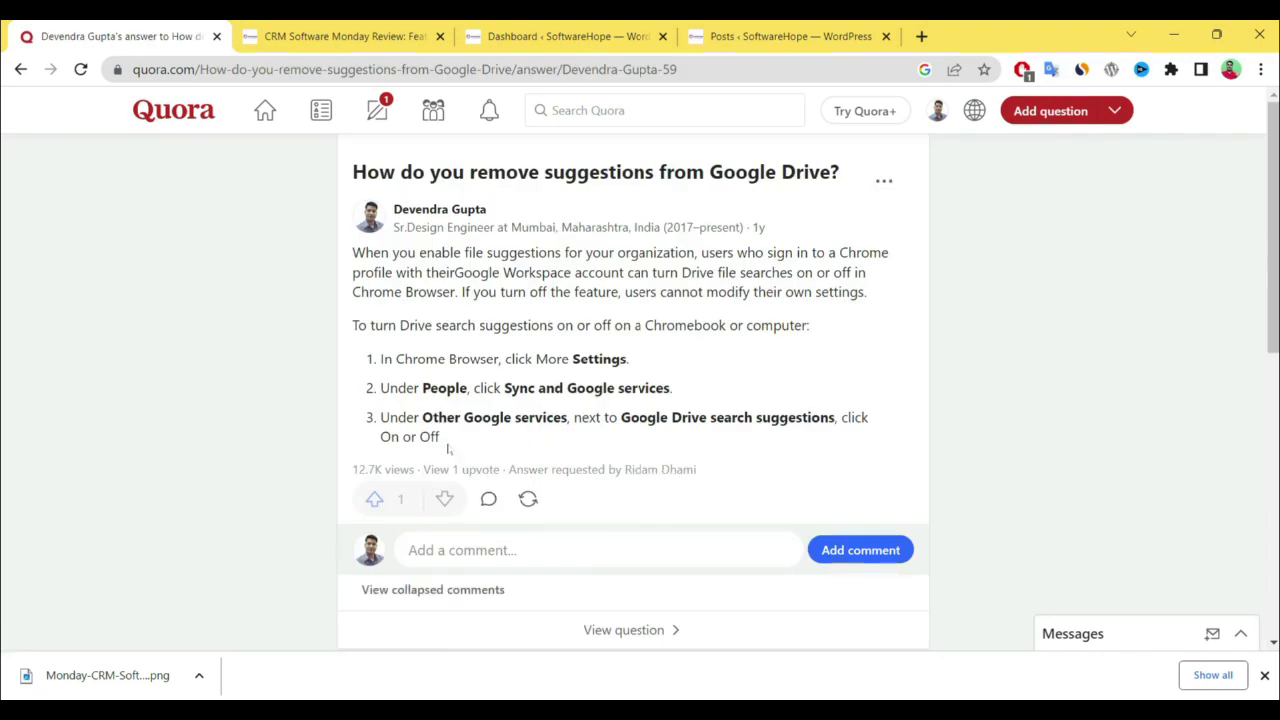
drag(352, 252, 440, 437)
click(808, 389)
drag(886, 430, 365, 254)
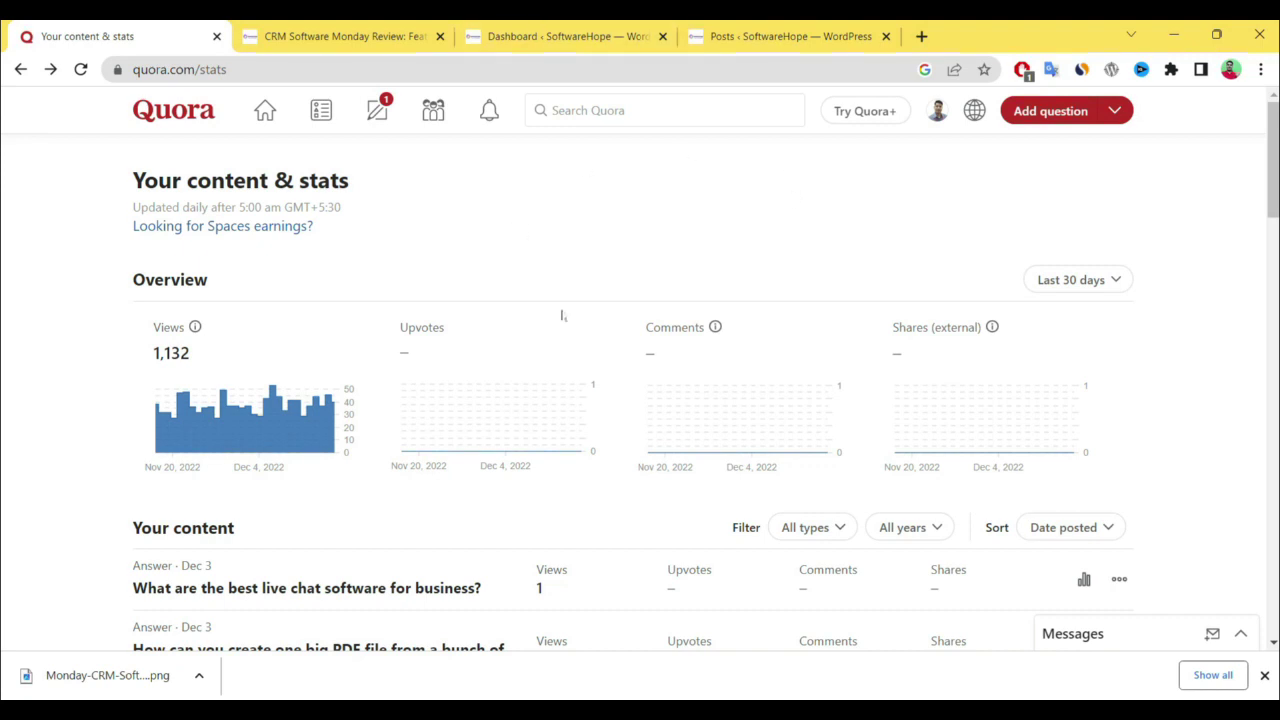
Open All Posts on the SoftwareHope WordPress dashboard and locate the merge-PDF post.
click(565, 36)
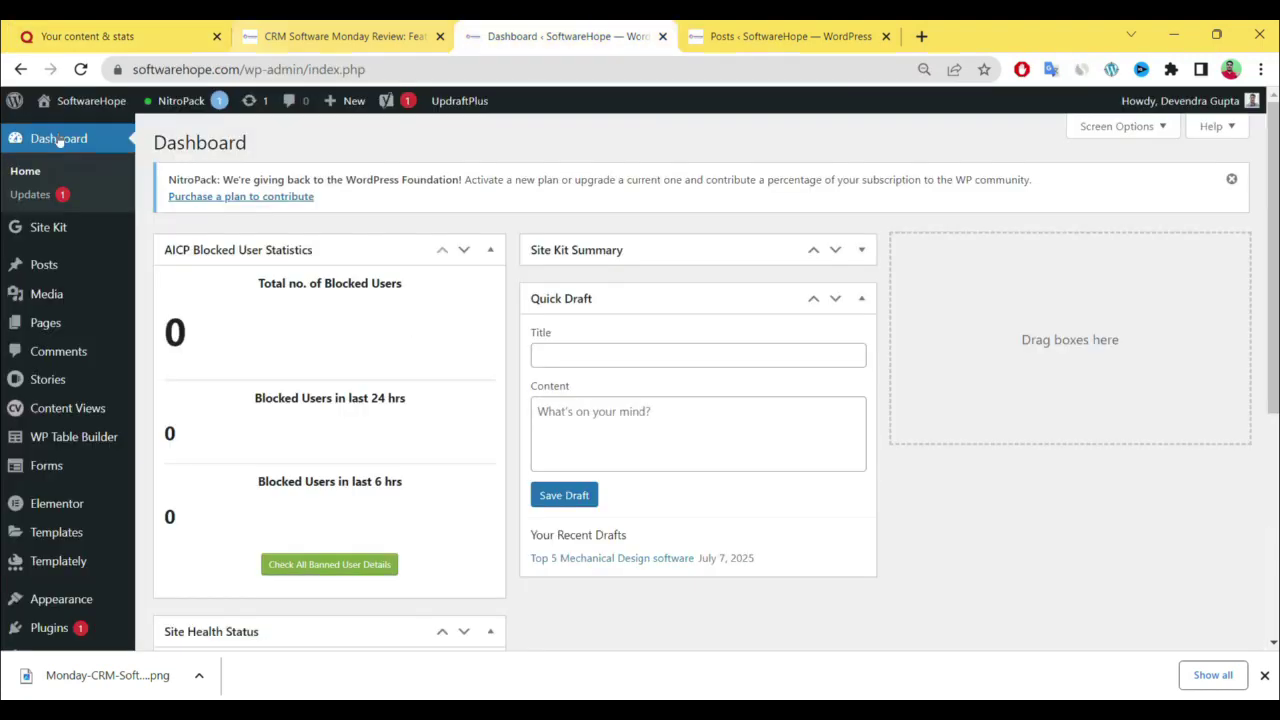
click(160, 267)
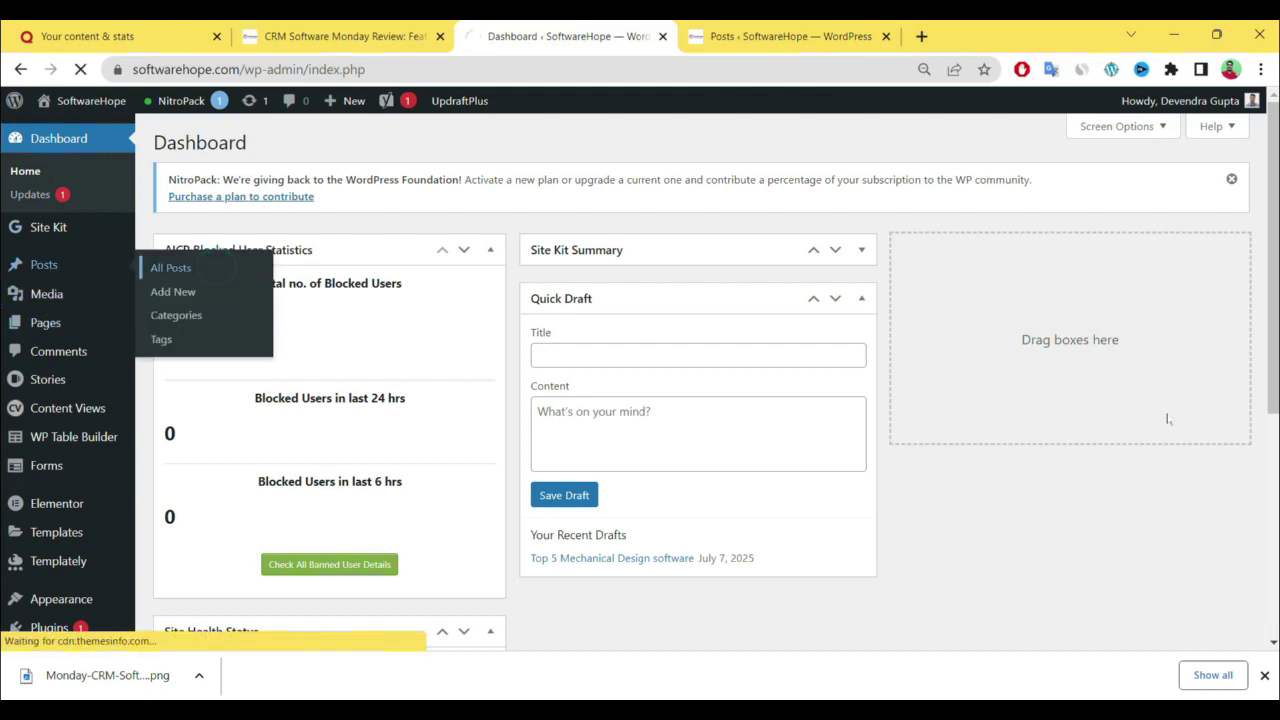
scroll(471, 491, down, 3)
scroll(645, 507, up, 3)
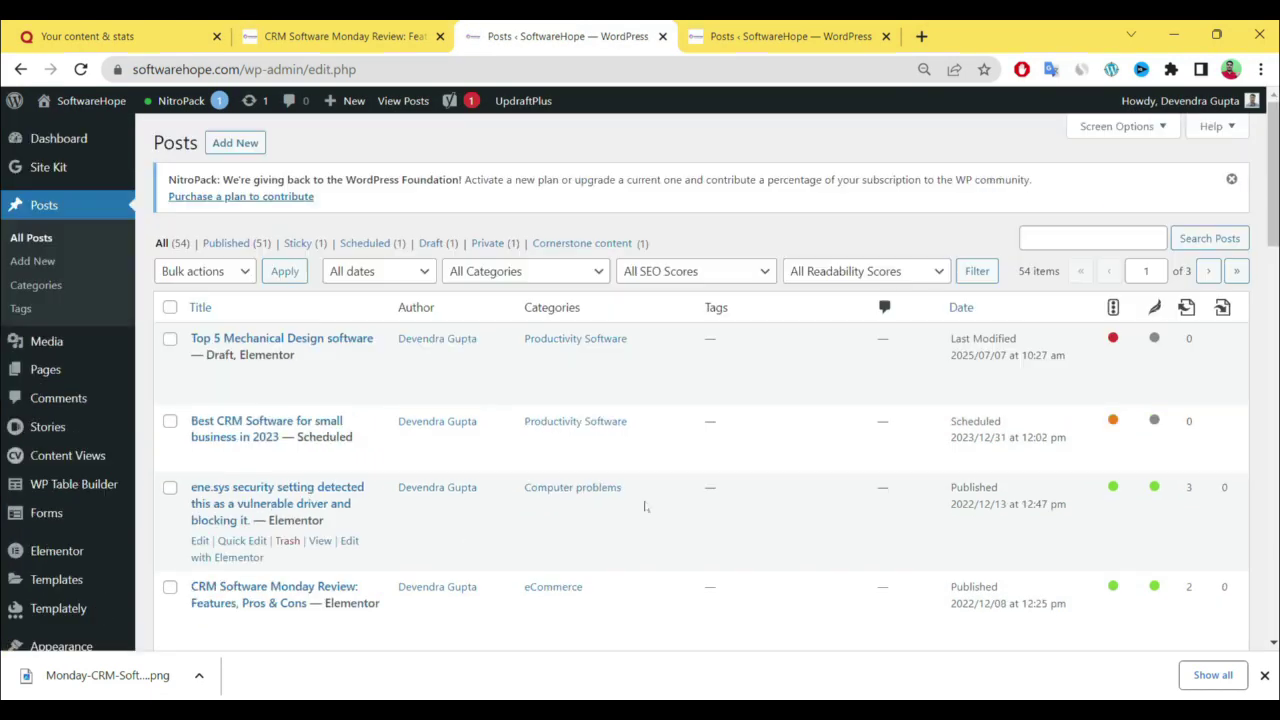
scroll(645, 507, down, 10)
scroll(457, 451, up, 6)
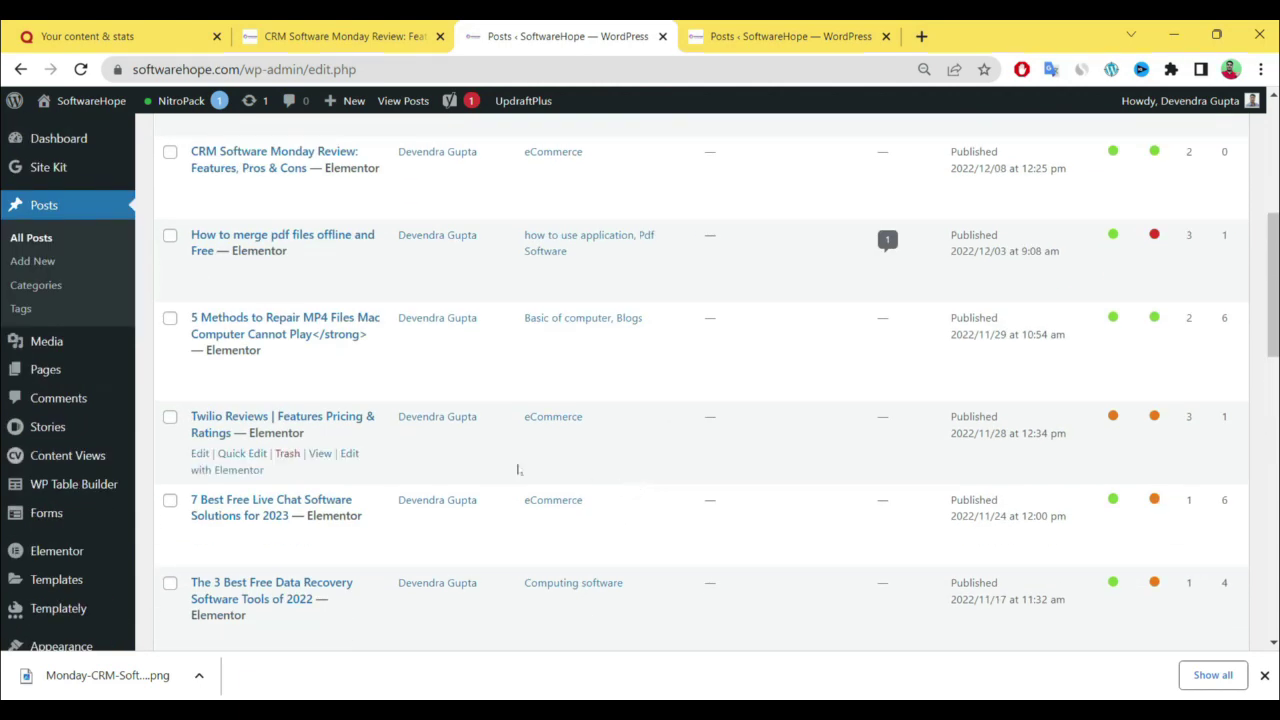
scroll(573, 433, up, 5)
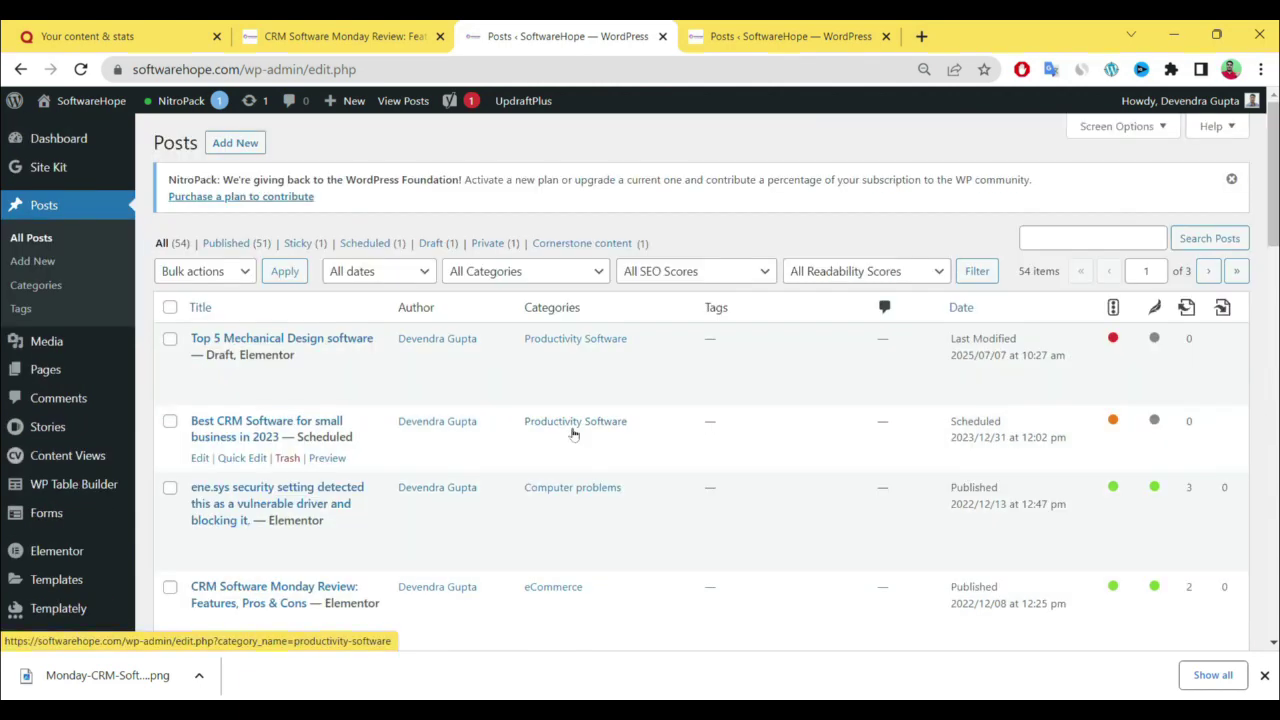
scroll(573, 433, down, 2)
click(320, 405)
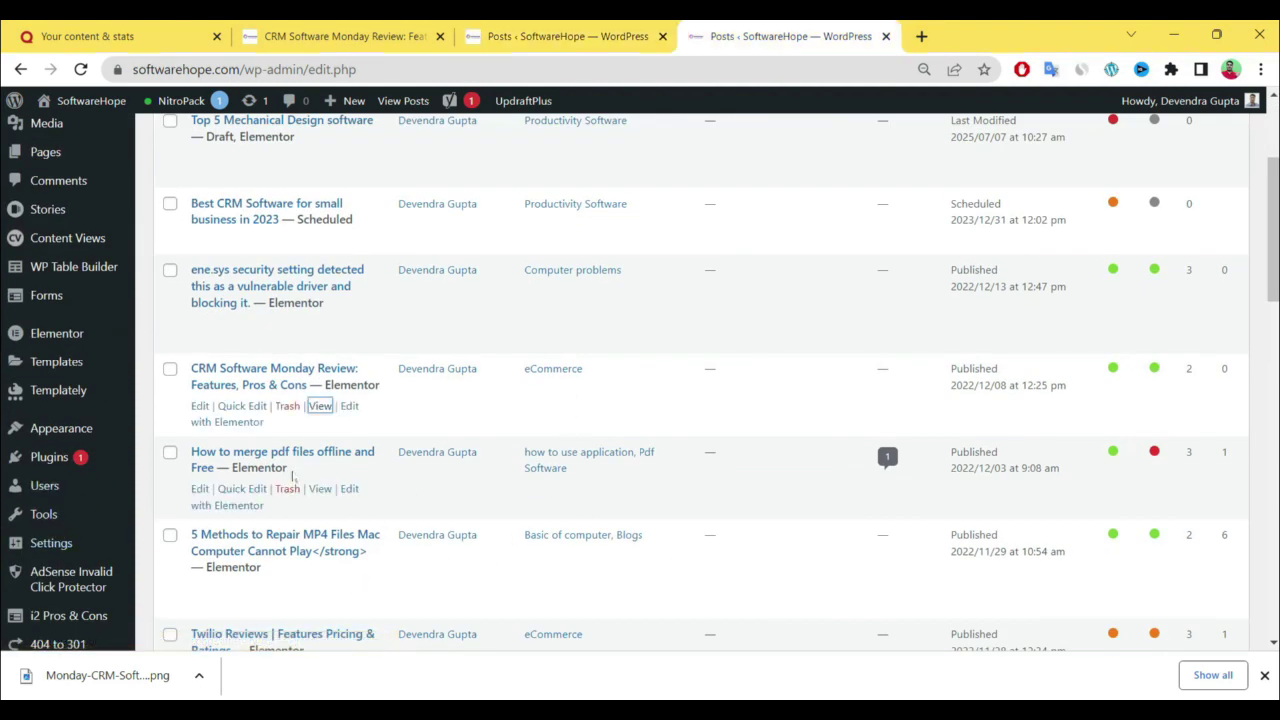
Open the 'How to merge pdf files offline and Free' post in a new tab.
click(320, 489)
right_click(320, 489)
click(400, 259)
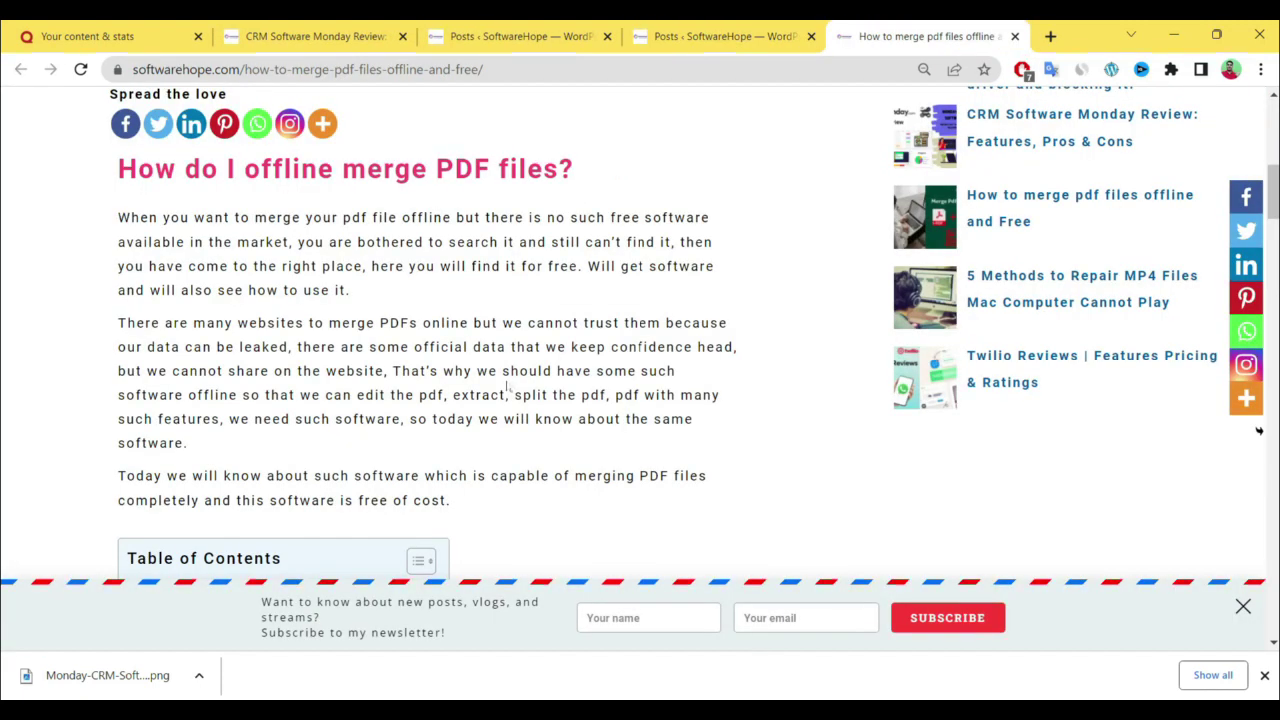
Select the post's heading 'How do I offline merge PDF files?'.
scroll(612, 363, up, 2)
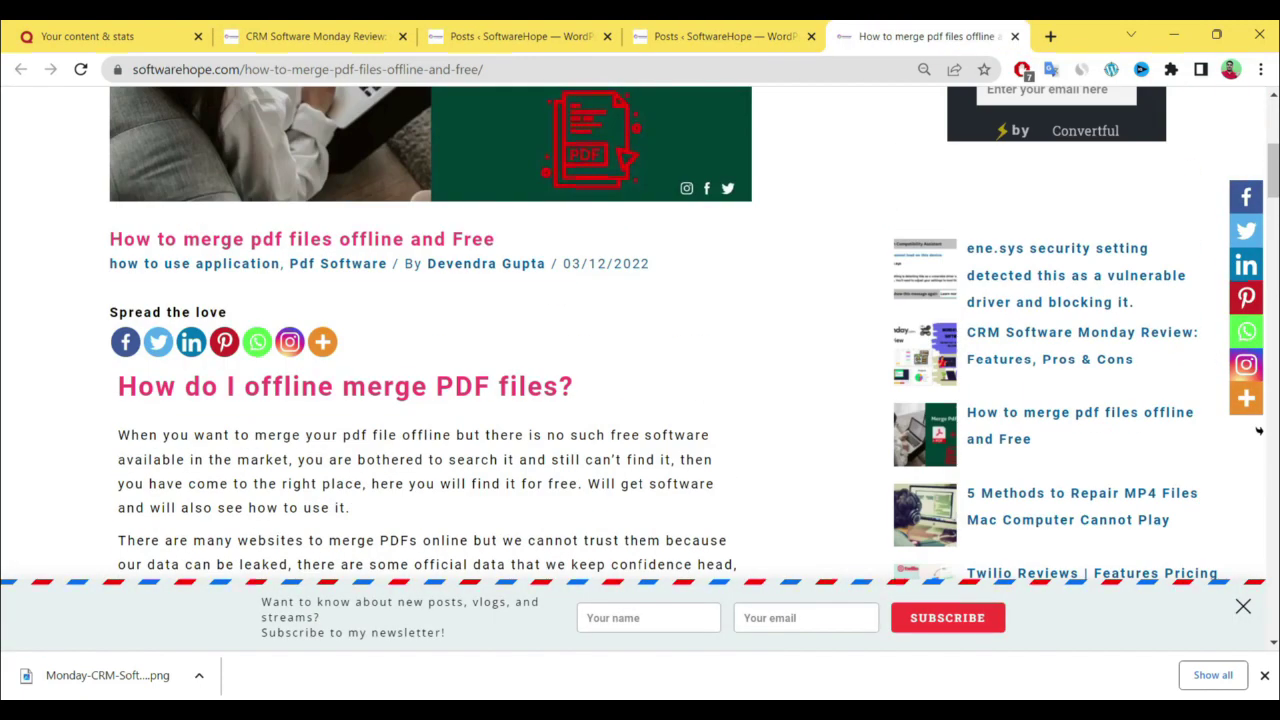
drag(118, 386, 572, 392)
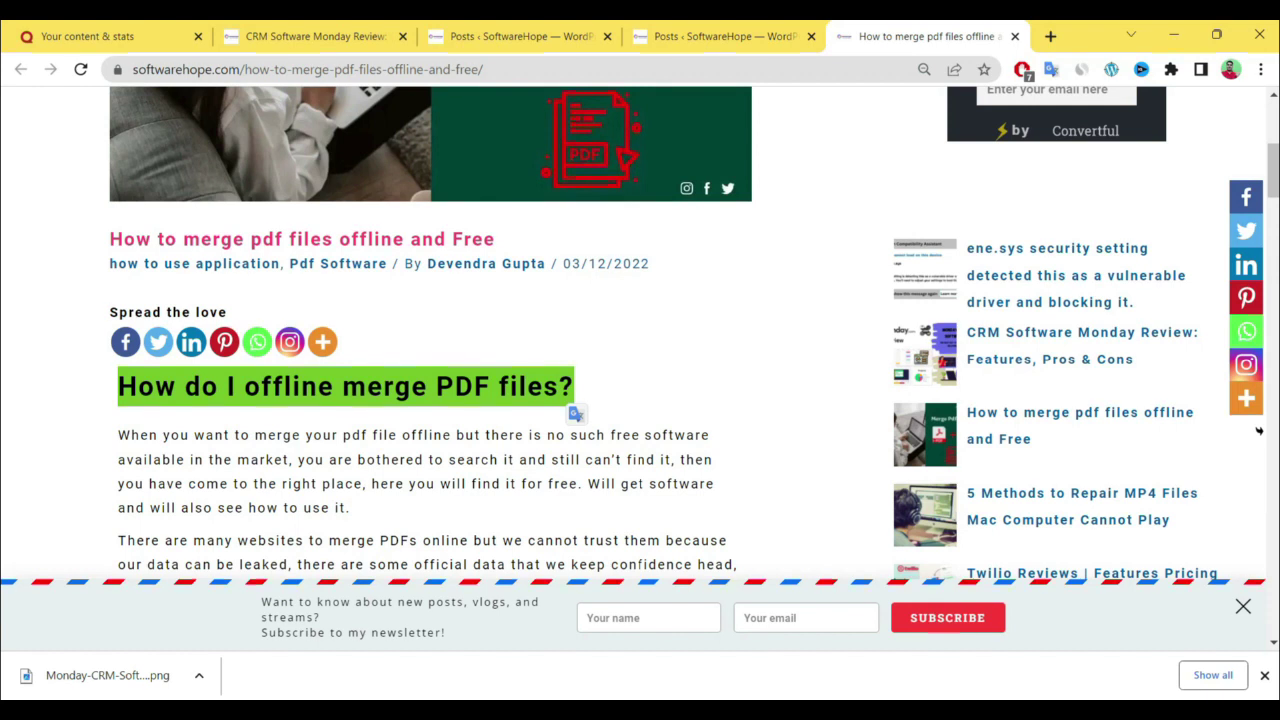
click(643, 450)
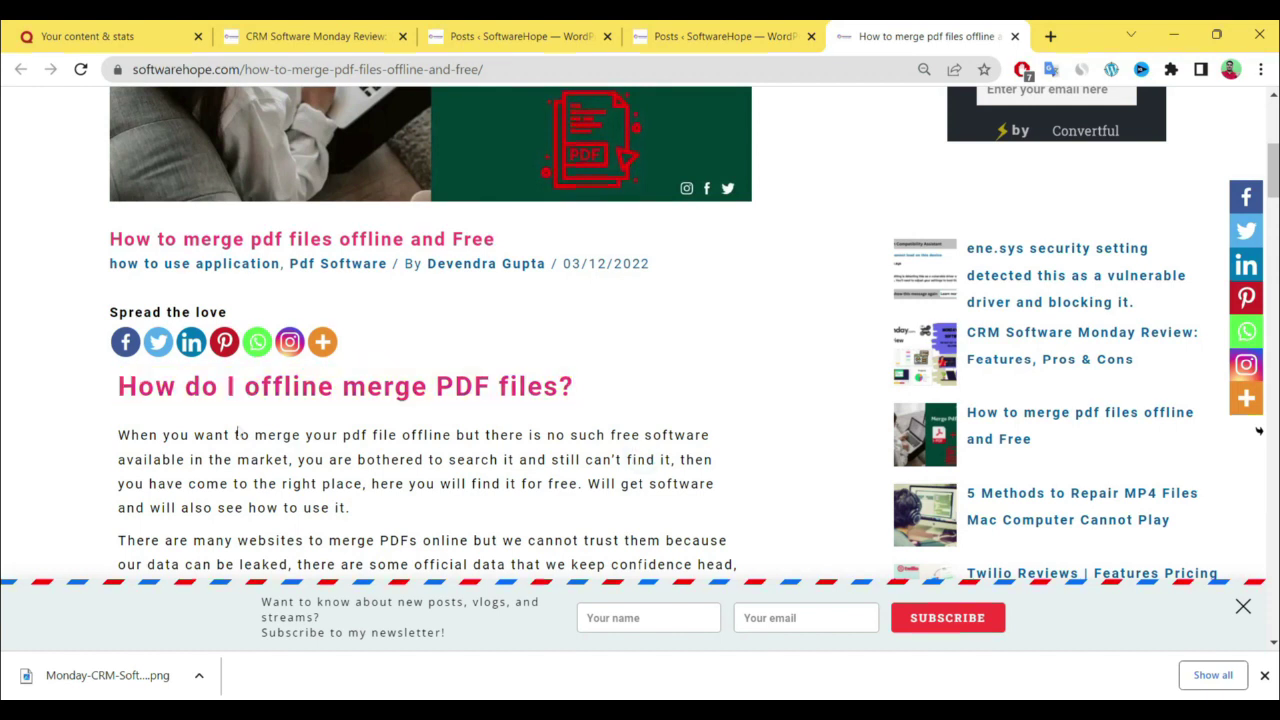
triple_click(176, 388)
key(ctrl+c)
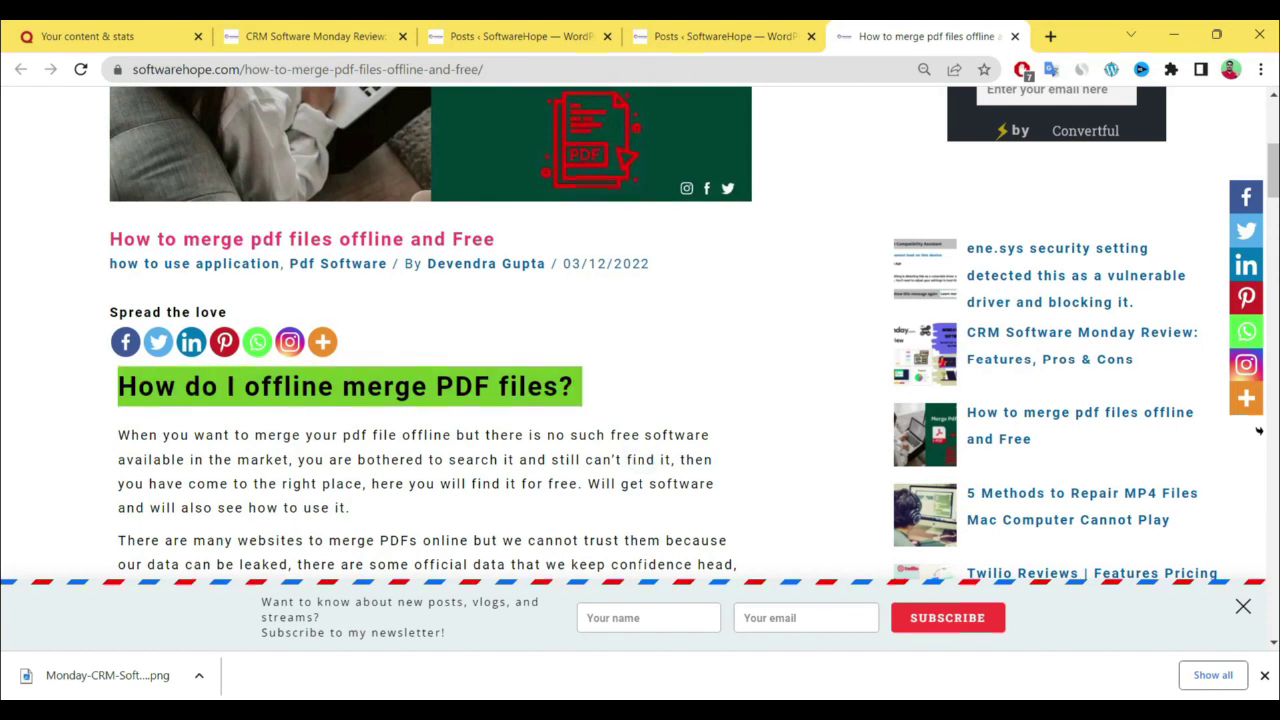
Search Quora with the copied heading and open 'How do I merge pages in PDF files?'.
click(34, 30)
key(ctrl+v)
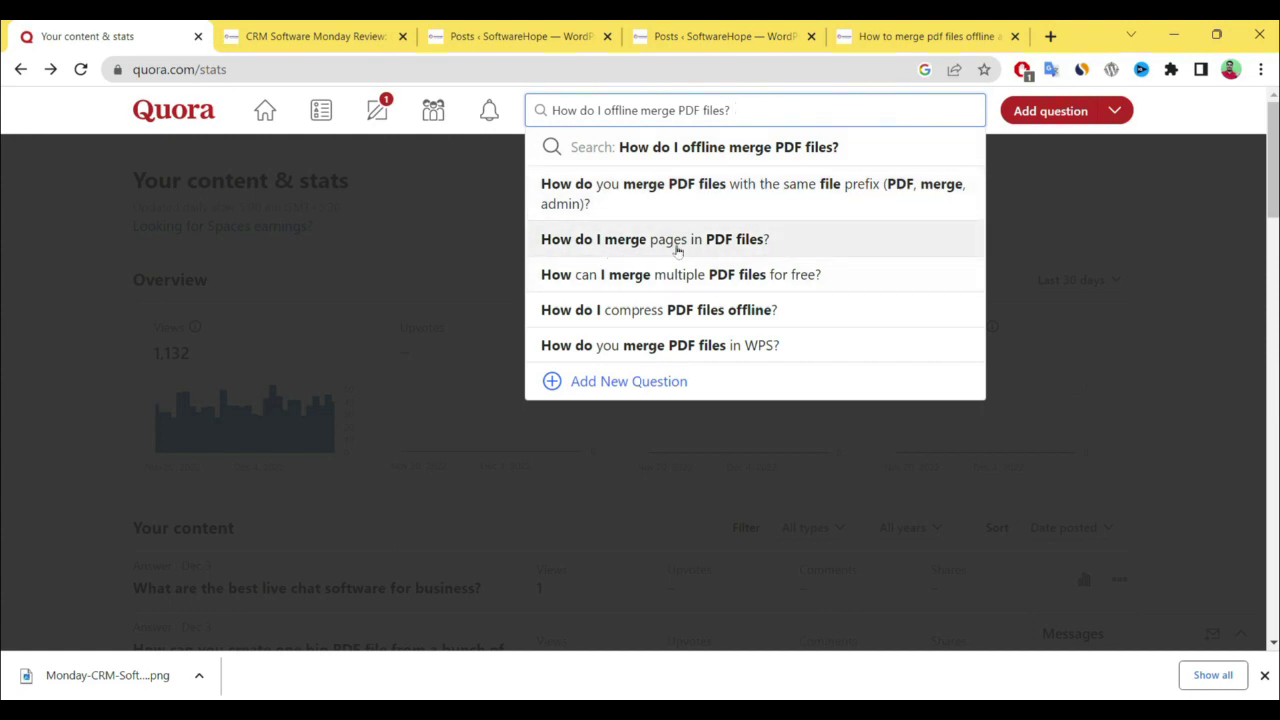
click(826, 242)
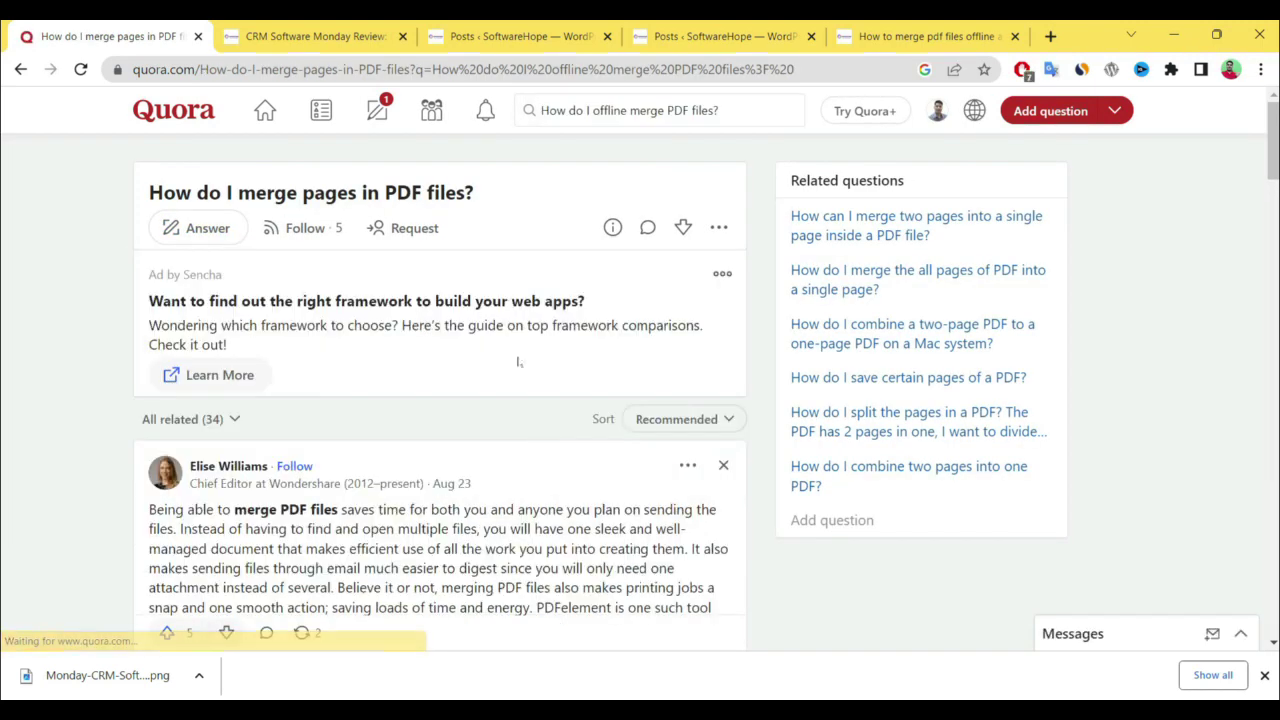
scroll(469, 446, down, 15)
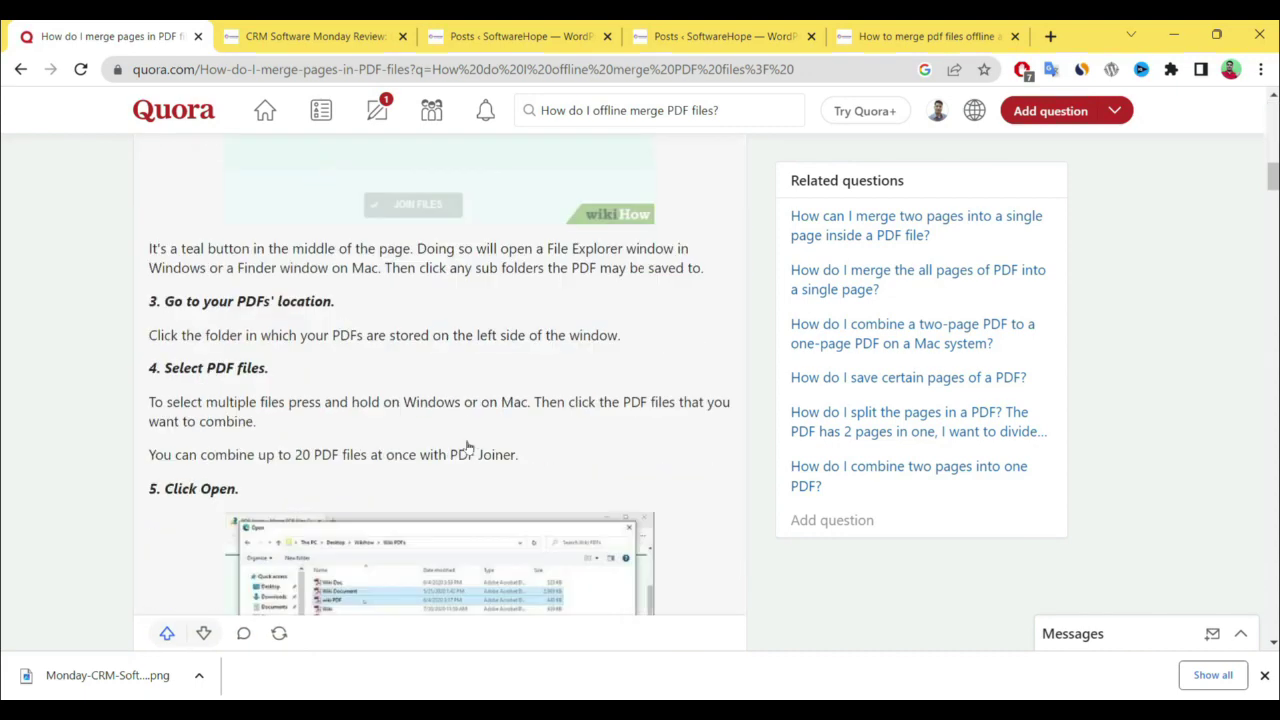
scroll(469, 446, down, 5)
scroll(469, 446, up, 10)
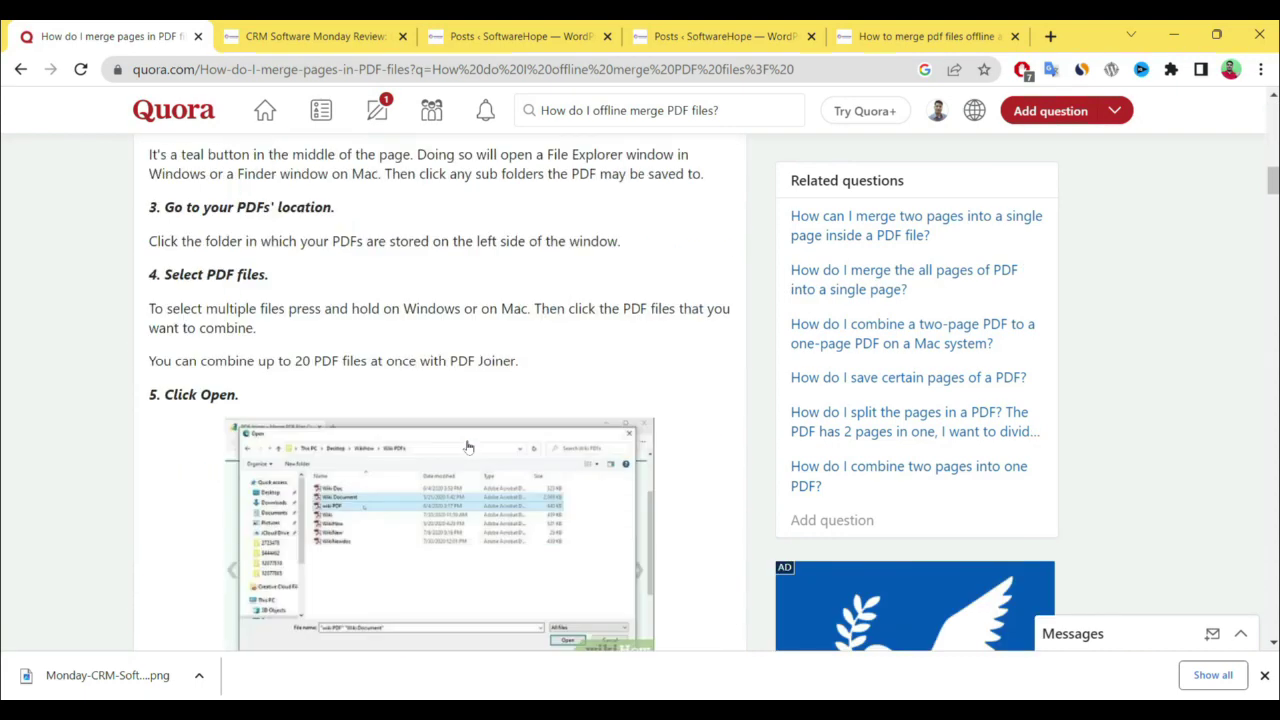
scroll(469, 446, up, 3)
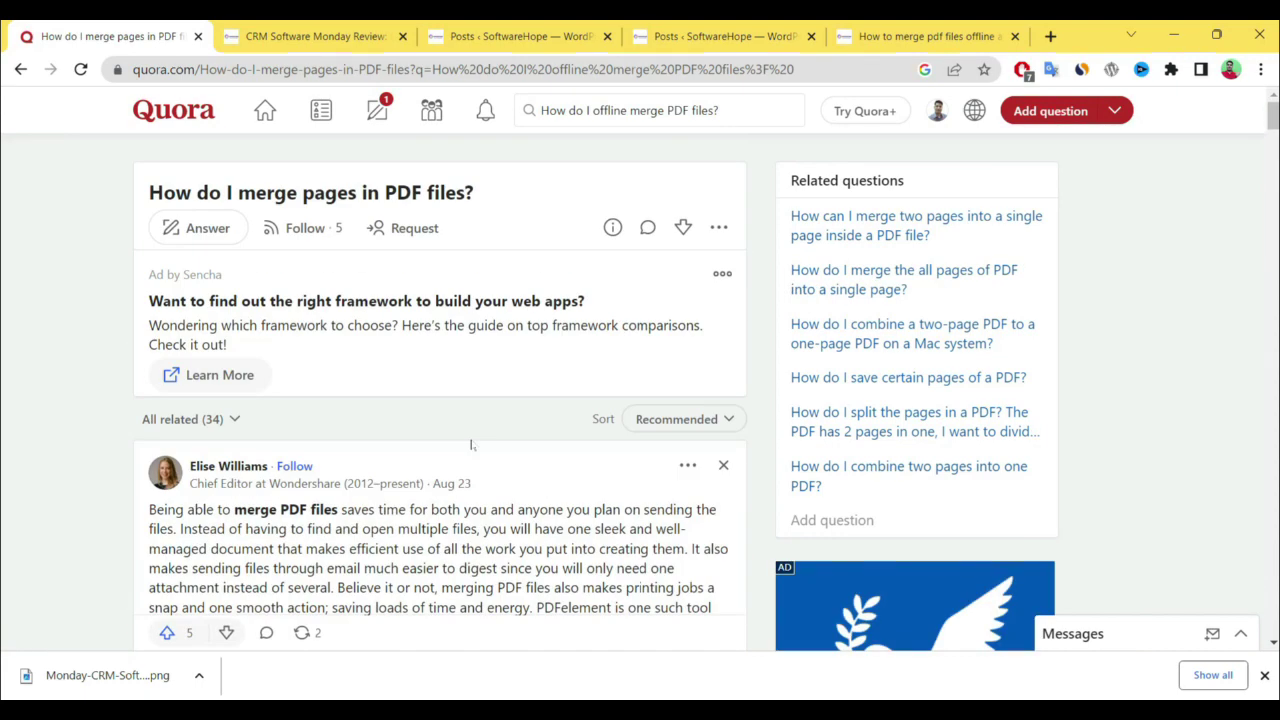
Paste the blog post's three opening paragraphs into a new answer on the question.
click(200, 228)
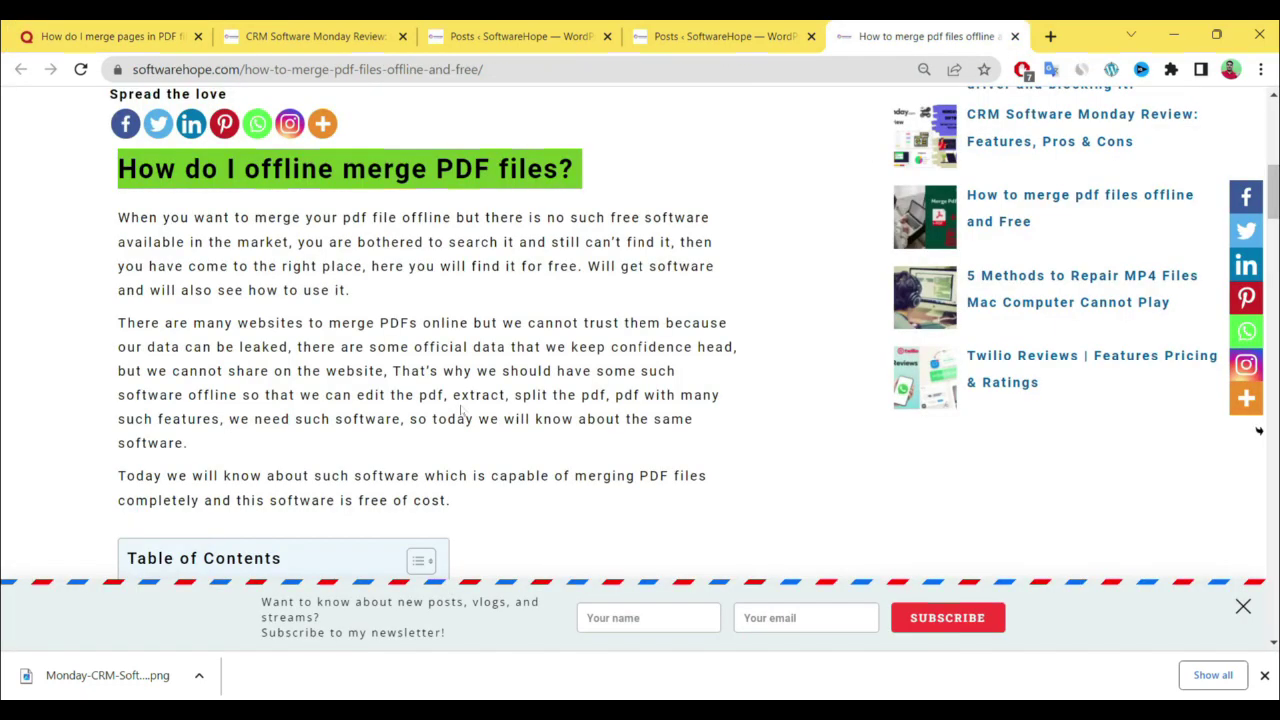
key(ctrl+shift+Tab)
drag(110, 220, 449, 500)
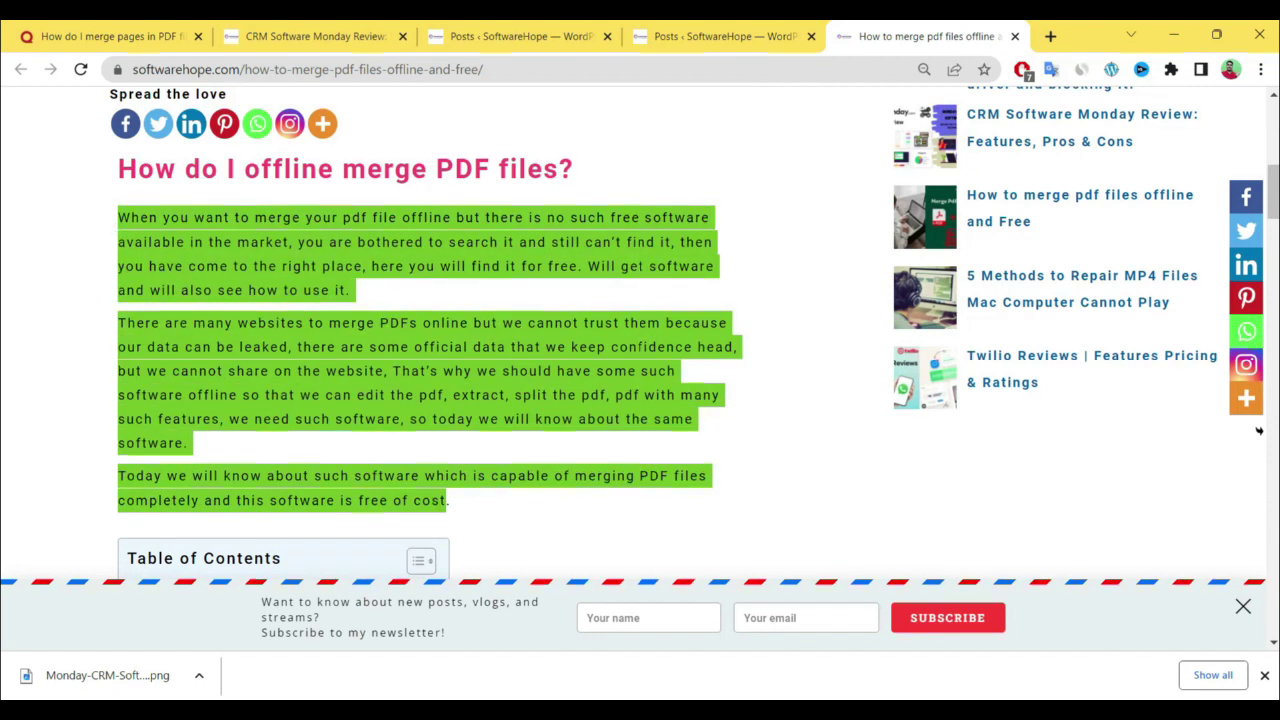
click(60, 30)
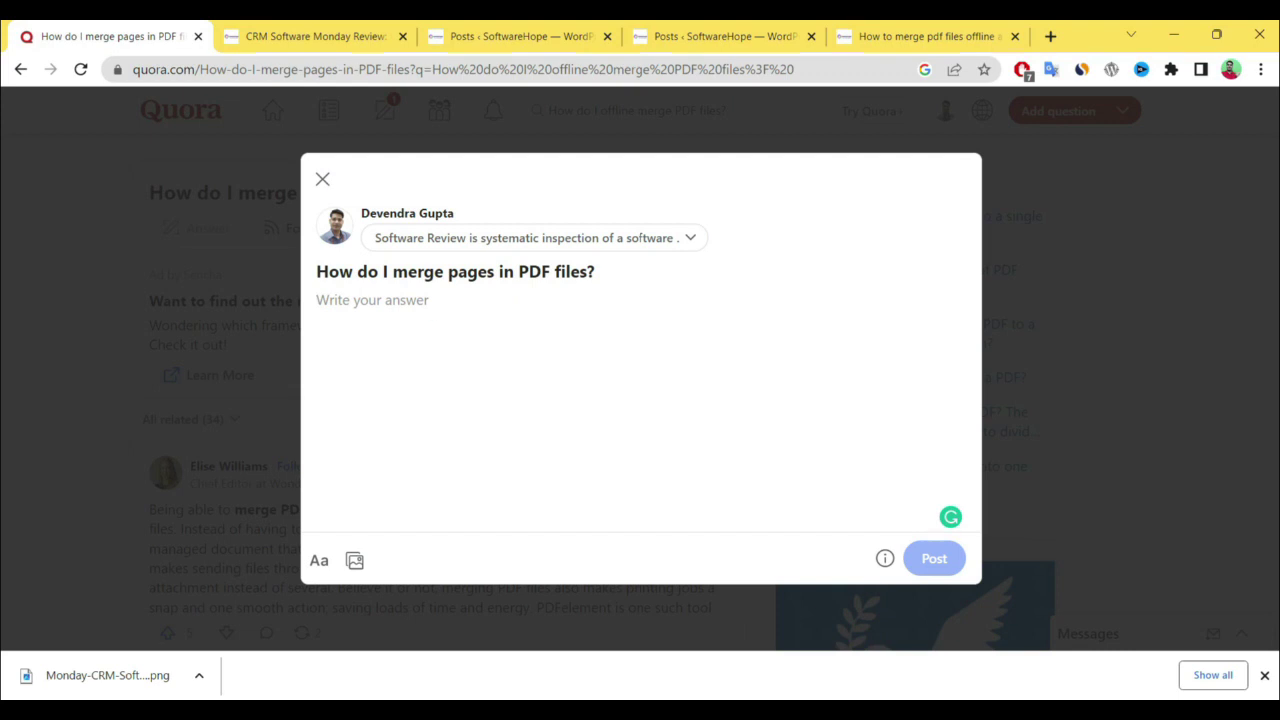
click(431, 316)
text(When you want to merge your pdf file offline but there is no such free software available in the market, you are bothered to search it and still can't find it, then you have come to the right place, here you will find it for free. Will get software and will also see how to use it. There are many websites to merge PDFs online but we cannot trust them because our data can be leaked, there are some official data that we keep confidence head, but we cannot share on the website. That's why we should have some such software offline so that we can edit the pdf, extract, split the pdf, pdf with many such features, we need such software, so today we will know about the same software. Today we will know about such software which is capable of merging PDF files completely and this software is free of cost)
click(490, 486)
Save the post's 'Merge Pdf Offline' header image to the computer.
key(Return)
key(ctrl+shift+Tab)
scroll(598, 368, down, 2)
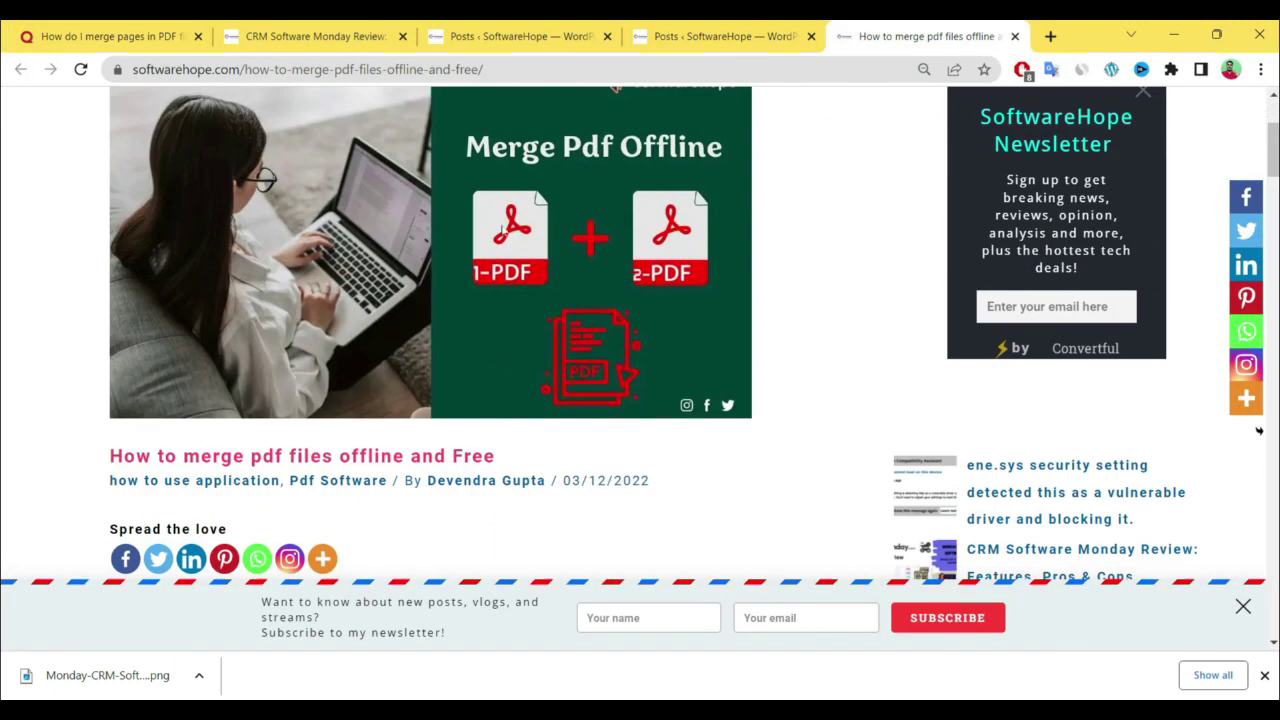
right_click(520, 232)
click(591, 265)
click(986, 638)
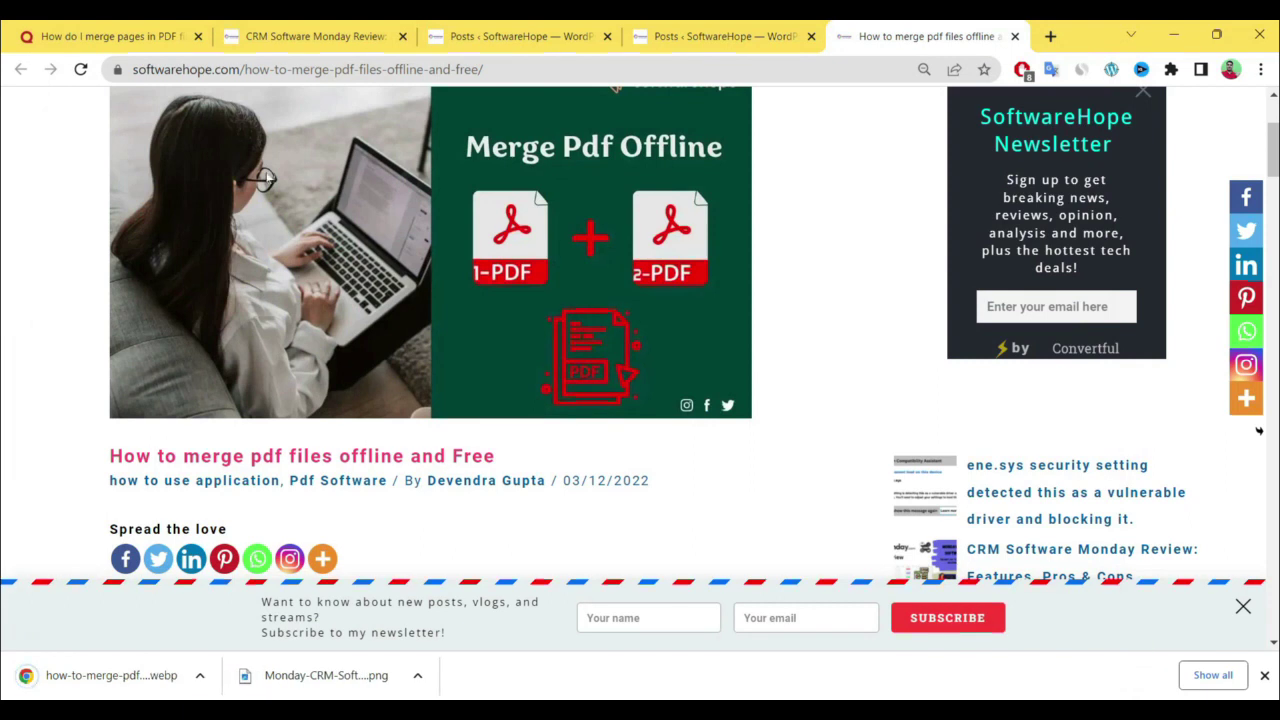
Insert the downloaded image below the paragraphs in the answer.
click(110, 36)
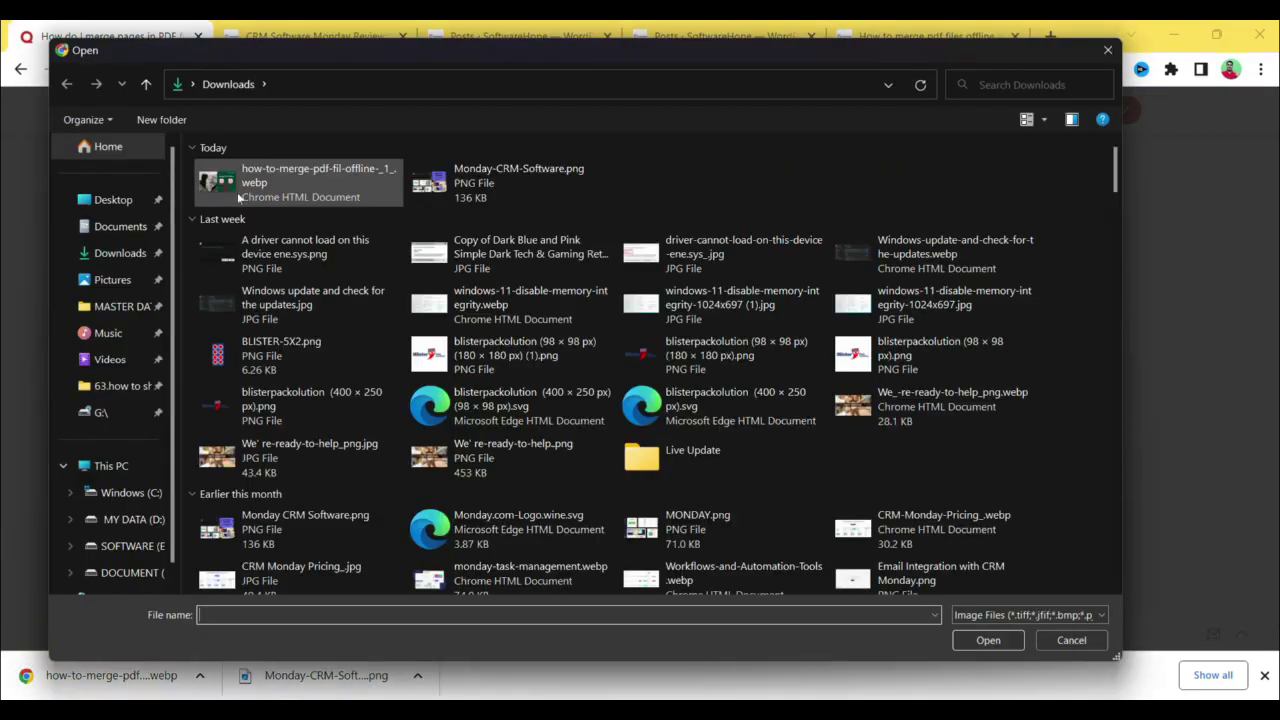
click(263, 185)
click(988, 640)
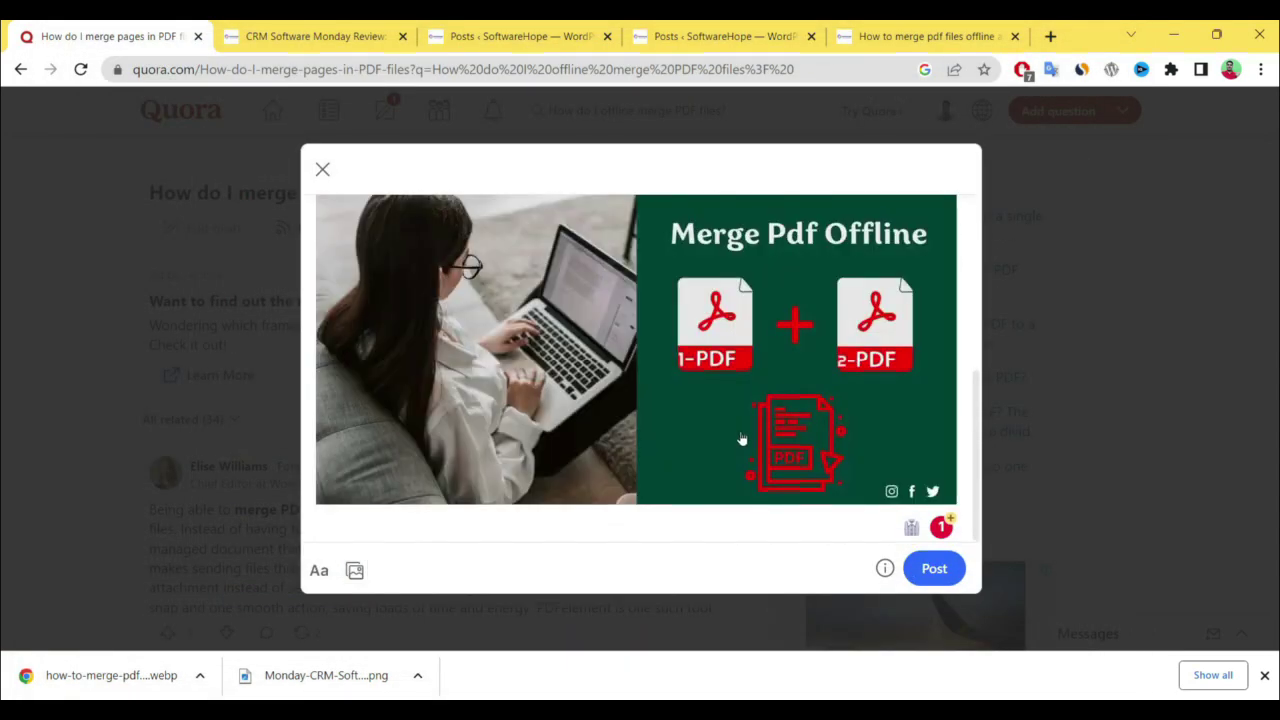
Copy Step 1 and Step 2 from the blog and paste them below the image.
scroll(740, 420, up, 3)
scroll(706, 450, down, 2)
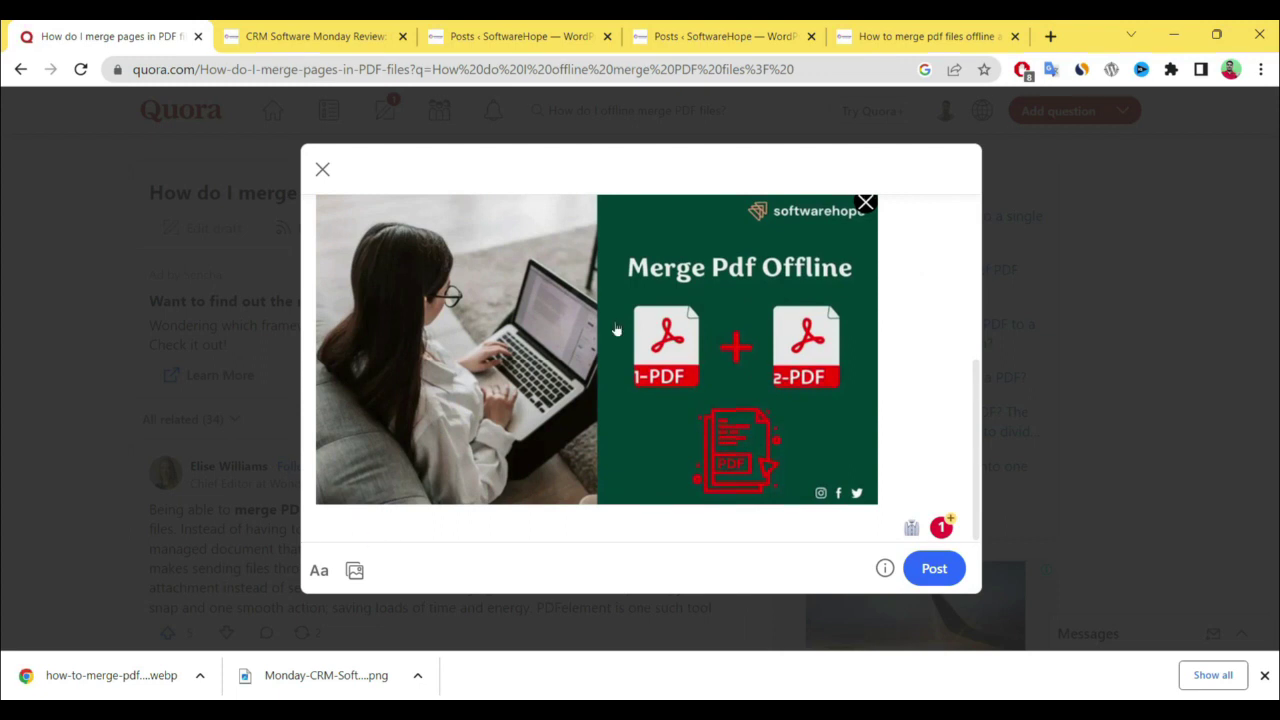
scroll(616, 330, up, 3)
scroll(616, 330, down, 3)
scroll(616, 330, up, 3)
scroll(743, 423, down, 1)
key(ctrl+shift+Tab)
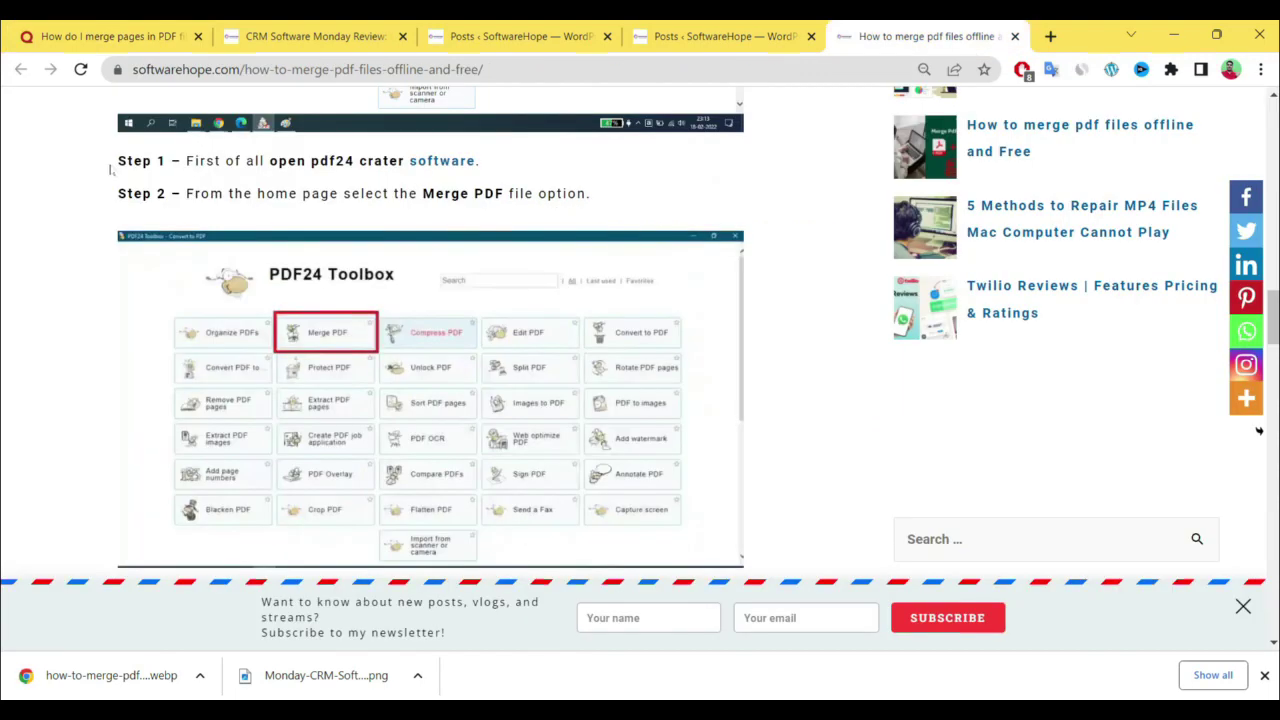
drag(118, 158, 612, 210)
key(ctrl+c)
scroll(612, 210, up, 2)
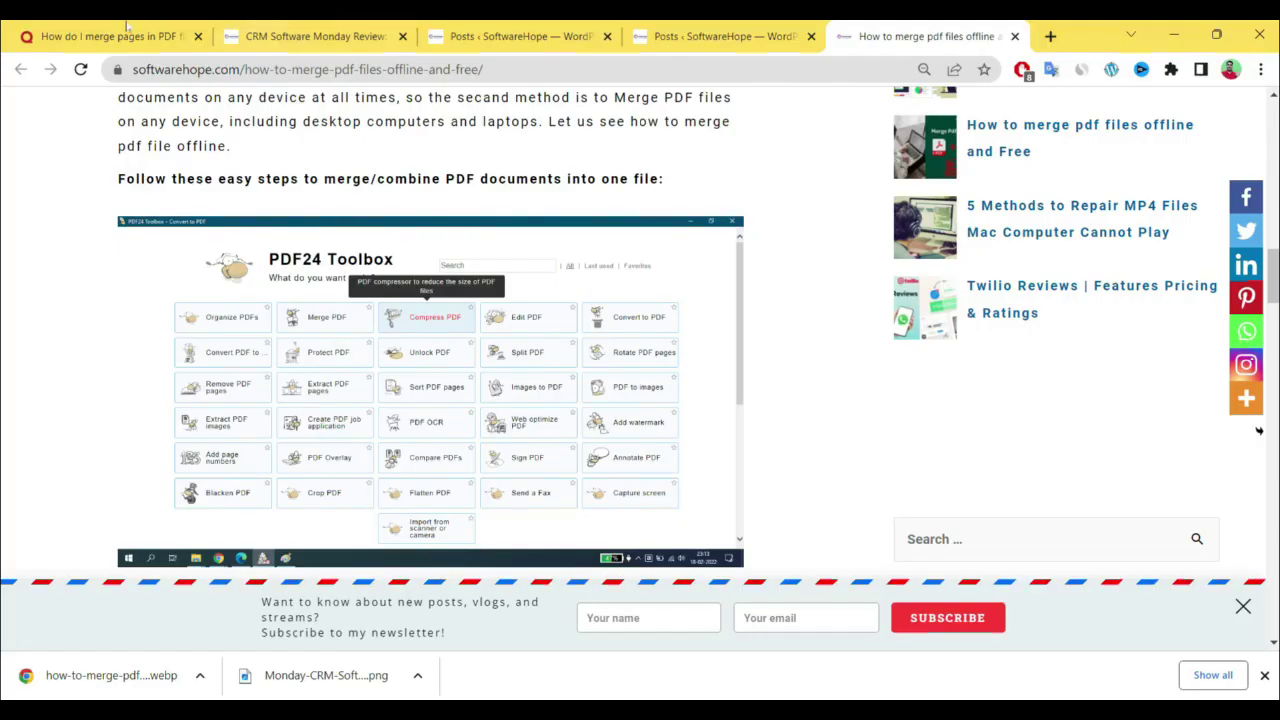
key(ctrl+Tab)
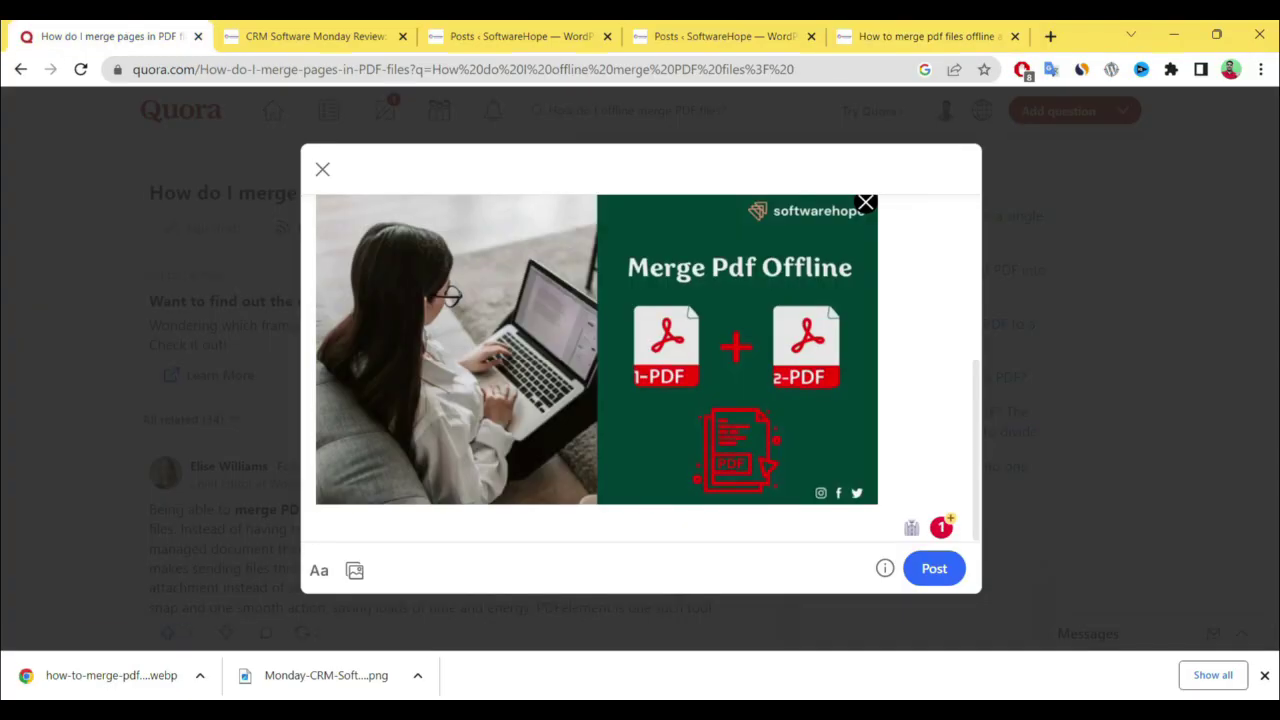
key(ctrl+v)
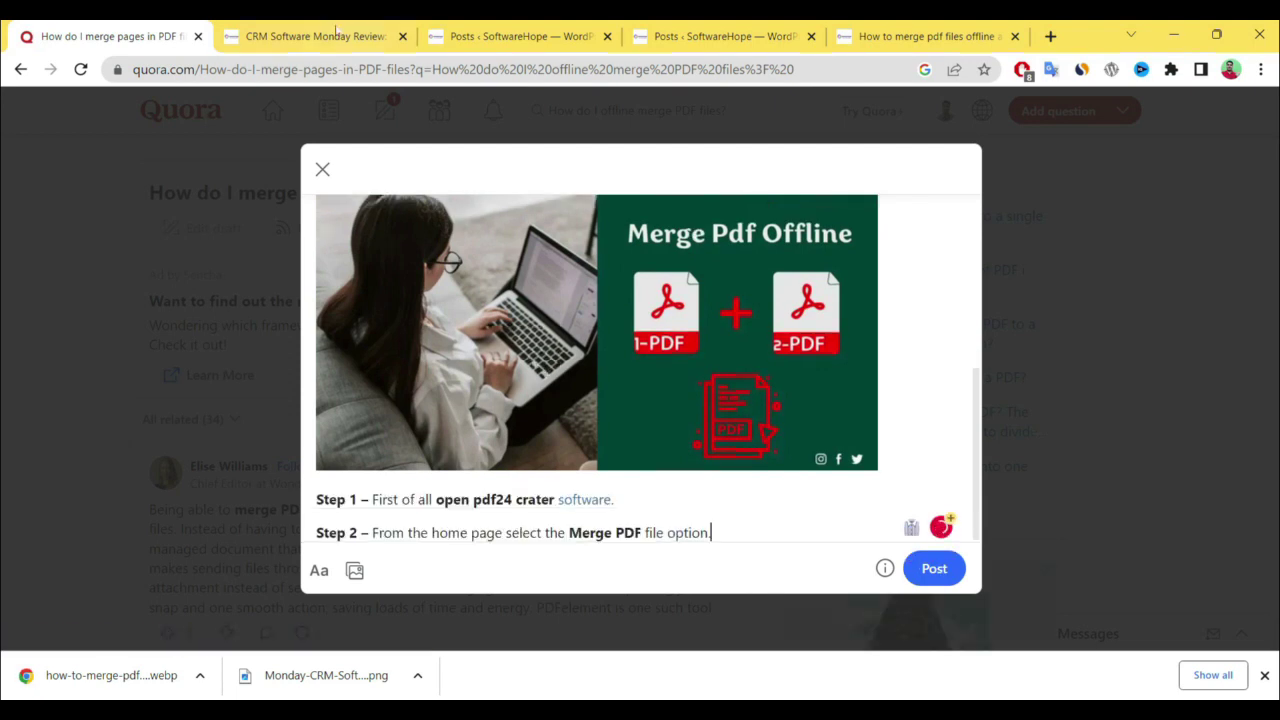
Copy the Step 4 line into the answer and check its 'software' link.
click(900, 34)
scroll(485, 318, down, 5)
scroll(485, 318, down, 6)
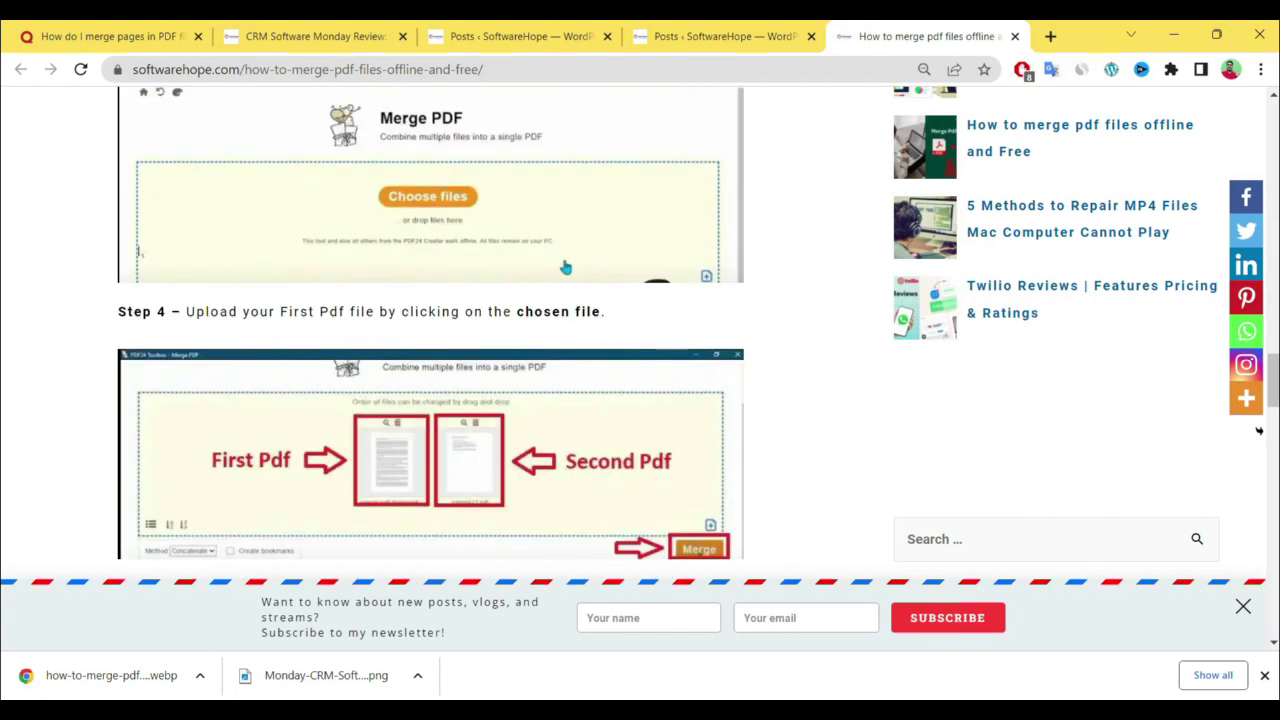
drag(117, 325, 662, 330)
key(ctrl+c)
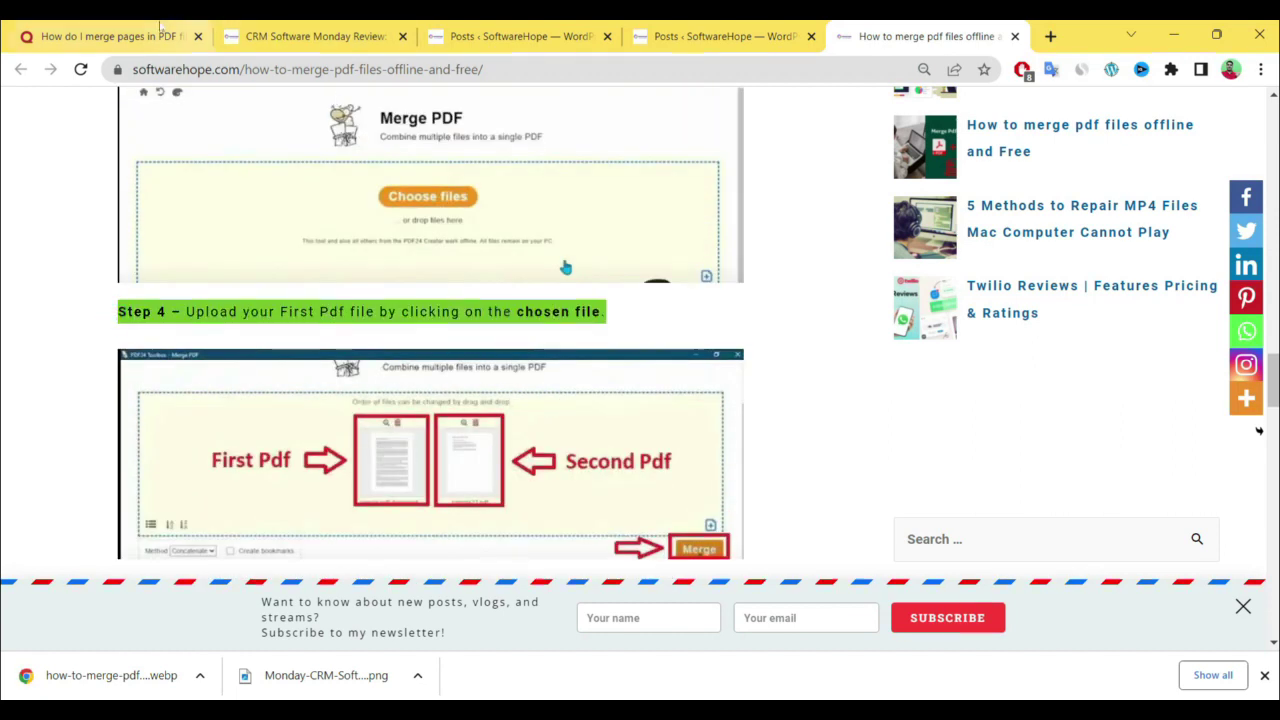
click(120, 36)
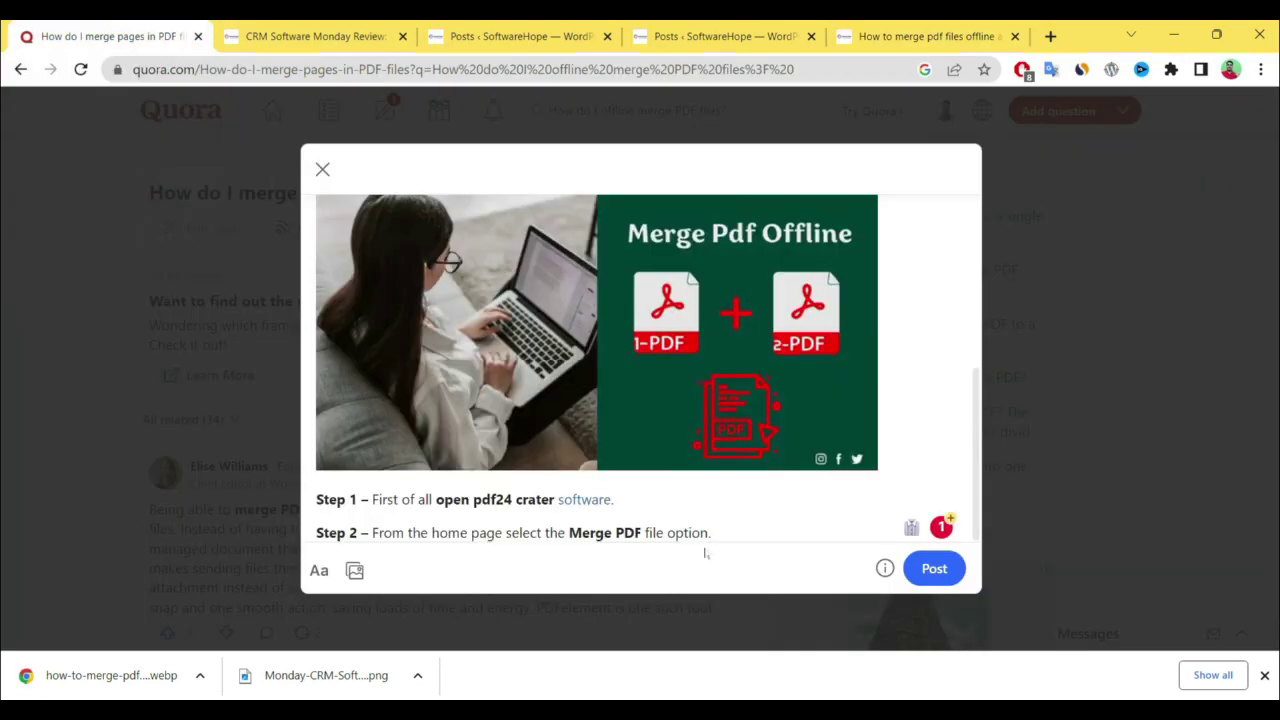
key(ctrl+v)
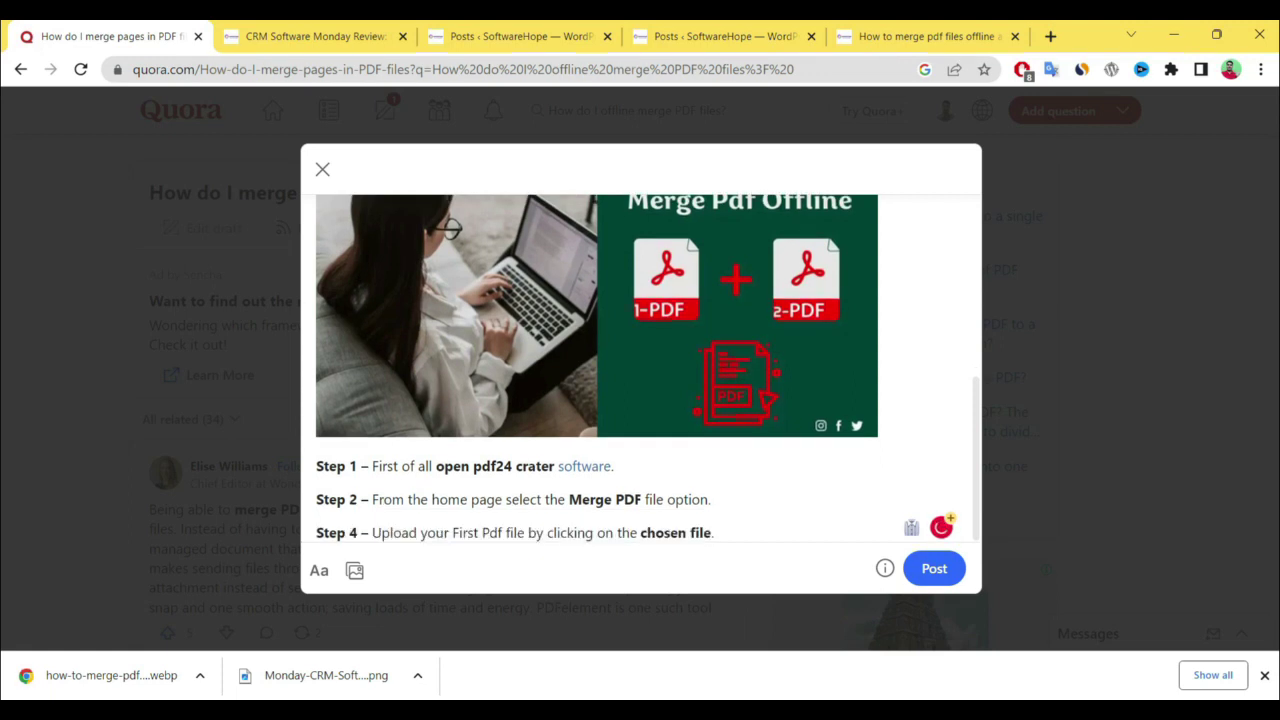
click(591, 466)
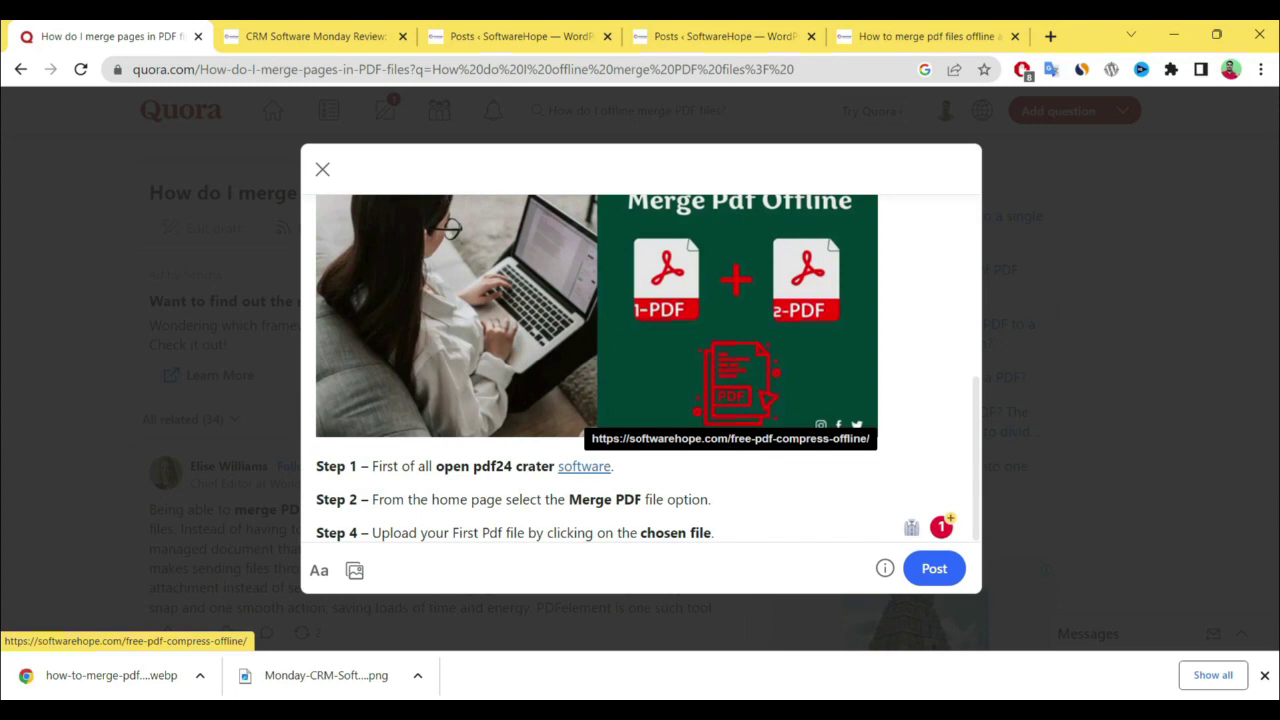
Select Steps 5, 6 and the Yippee line on the blog post.
click(930, 36)
scroll(364, 323, down, 5)
scroll(364, 323, up, 4)
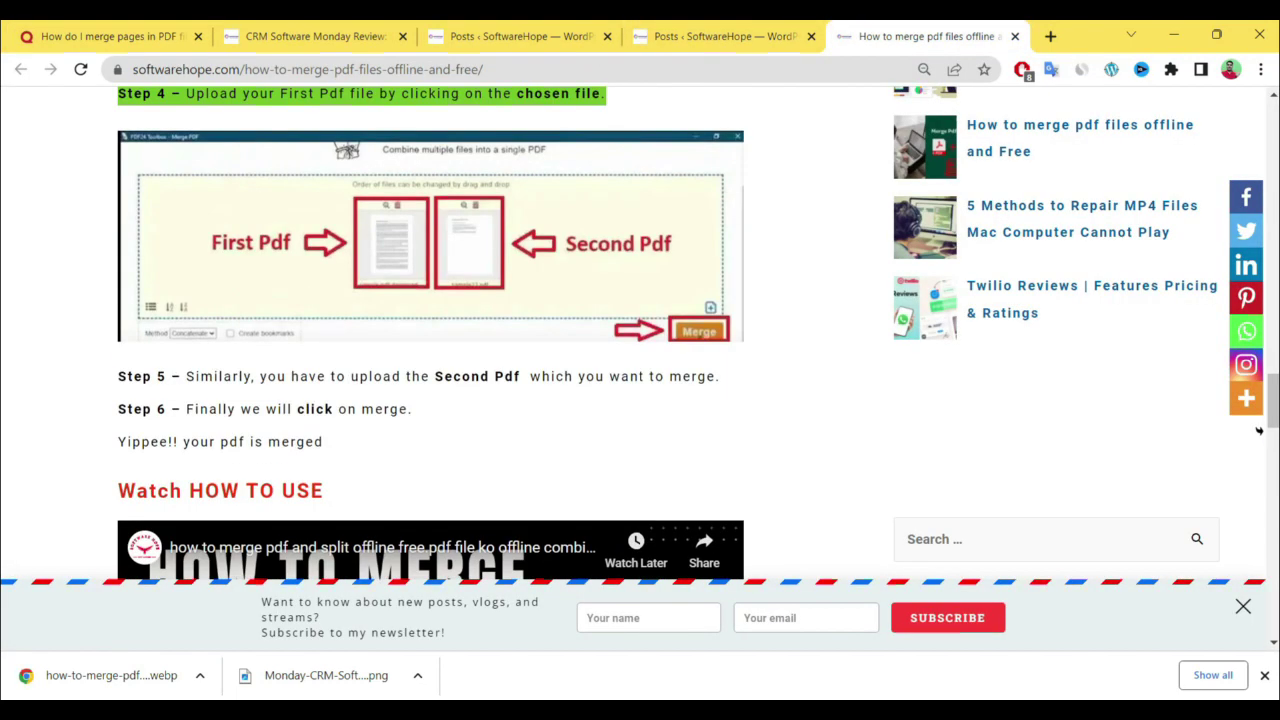
drag(115, 385, 361, 457)
key(ctrl+c)
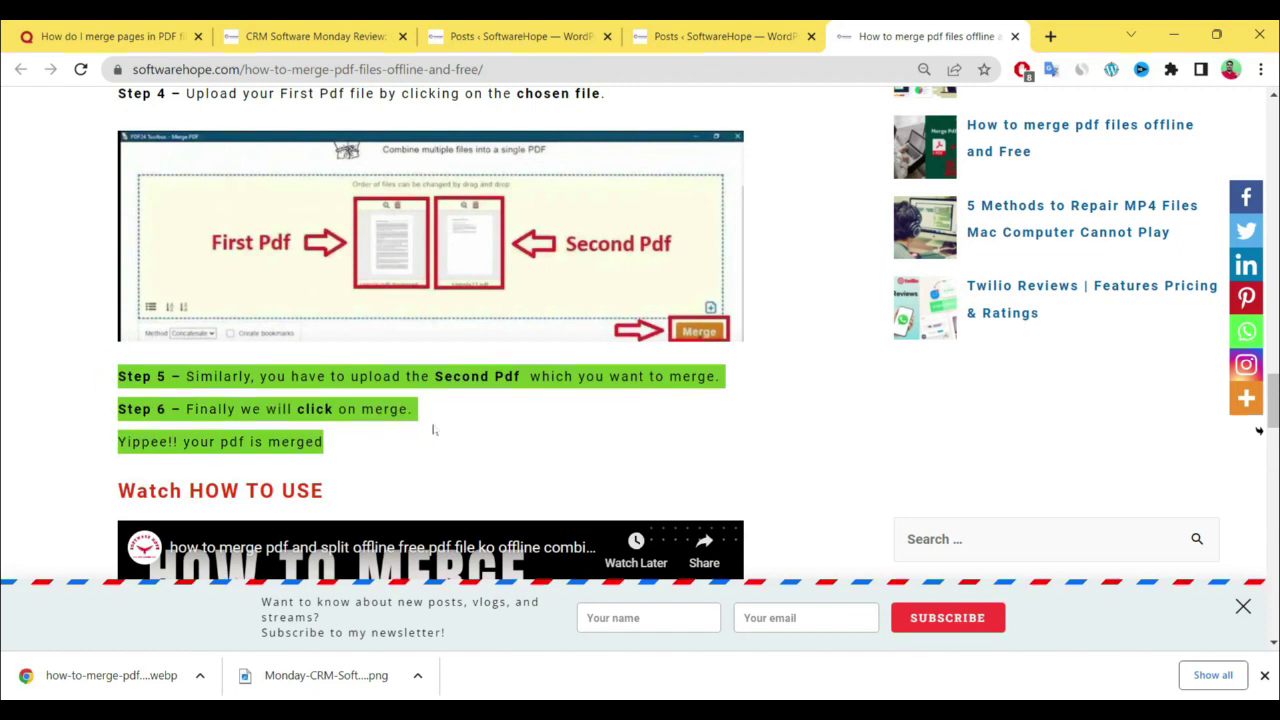
click(99, 31)
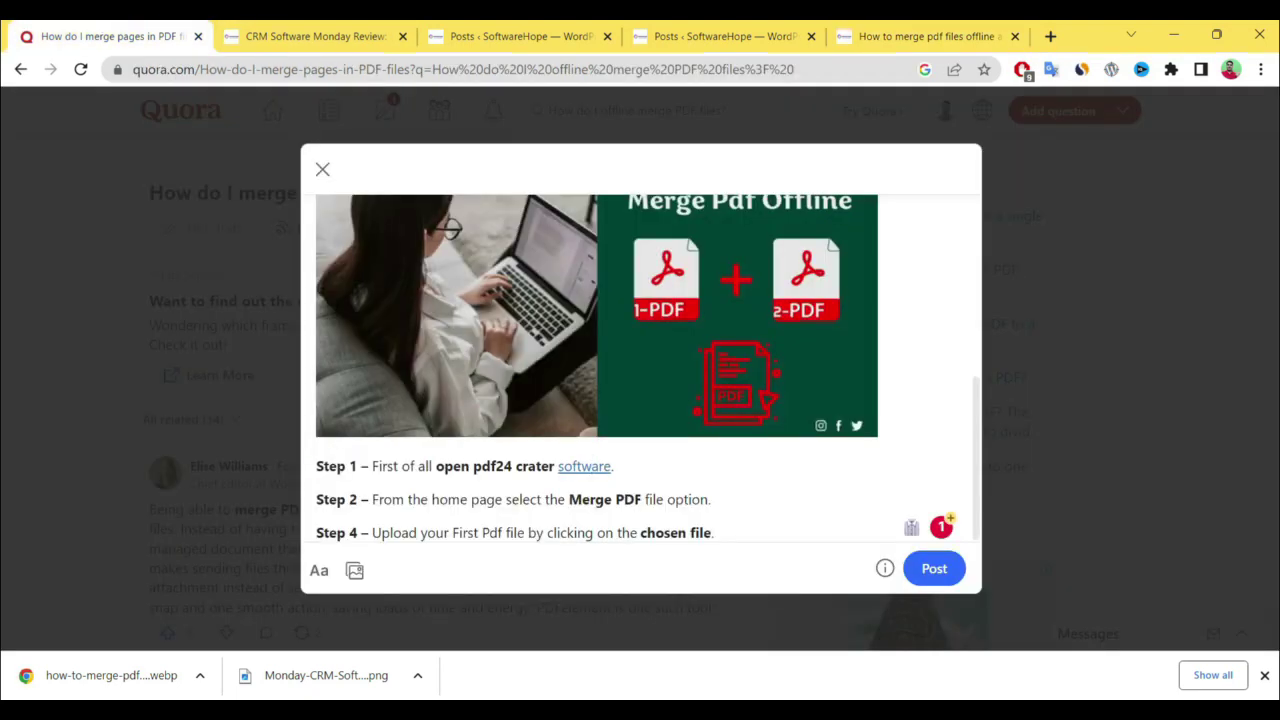
Paste Step 5 after Step 4, deleting the Step 6 and Yippee lines.
click(716, 532)
key(Return)
key(ctrl+v)
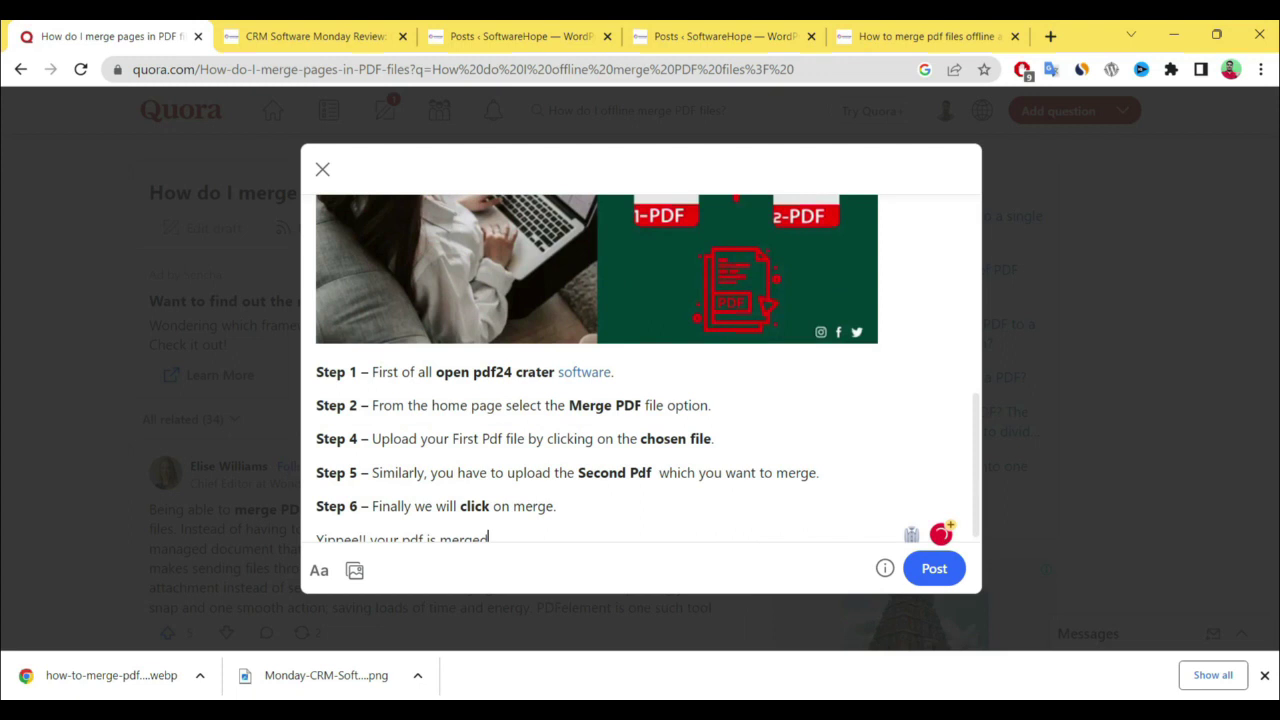
triple_click(535, 506)
click(508, 536)
drag(508, 536, 293, 512)
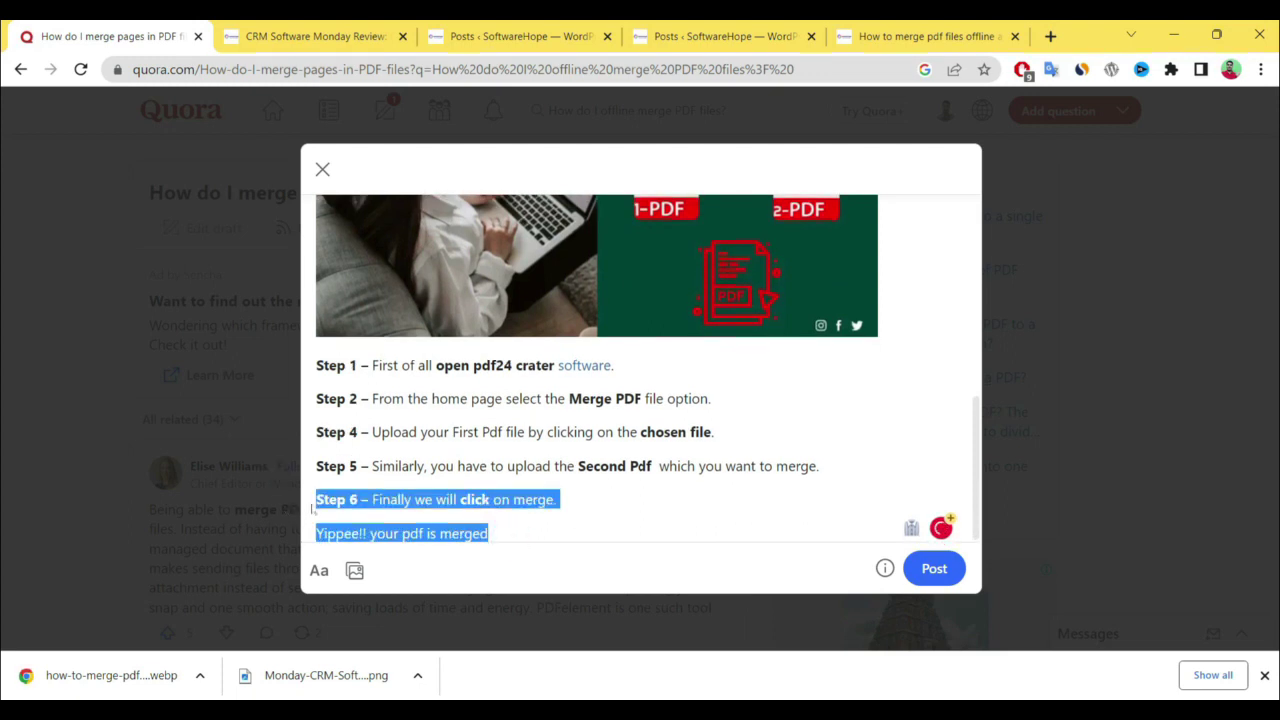
key(BackSpace)
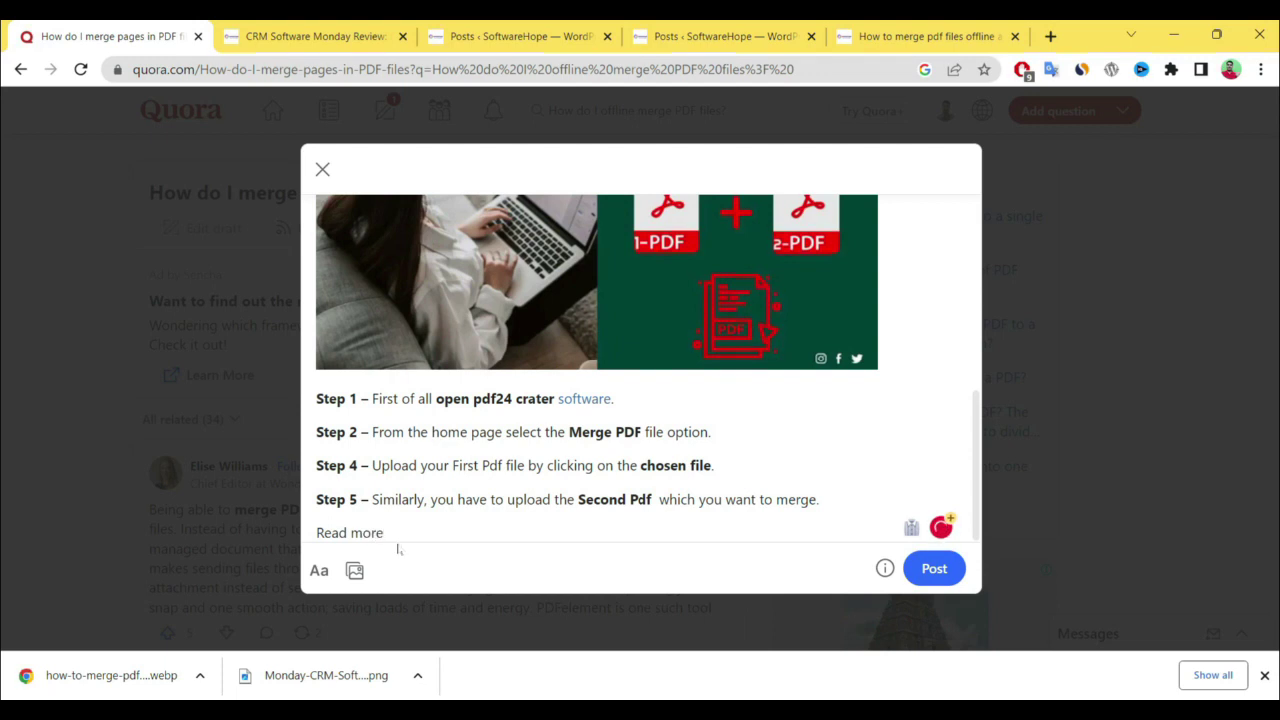
Link 'Read more' to the SoftwareHope merge-PDF post URL and review the draft.
drag(429, 527, 316, 533)
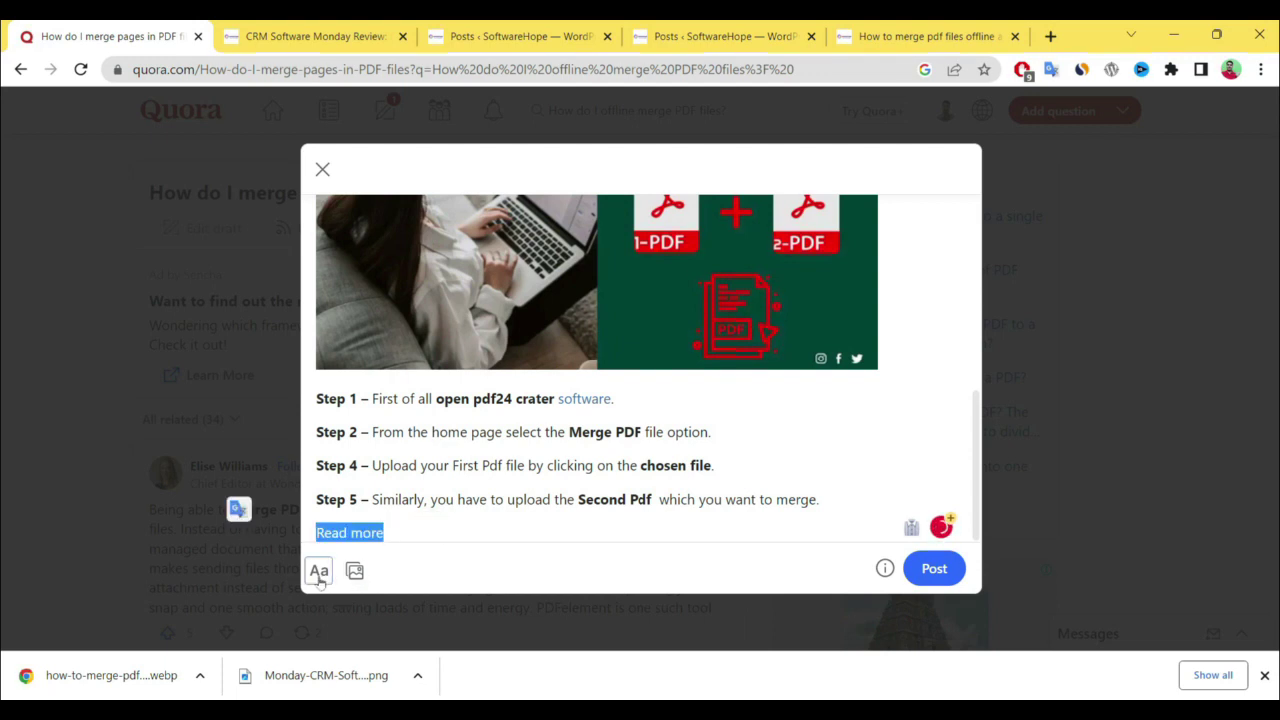
click(319, 570)
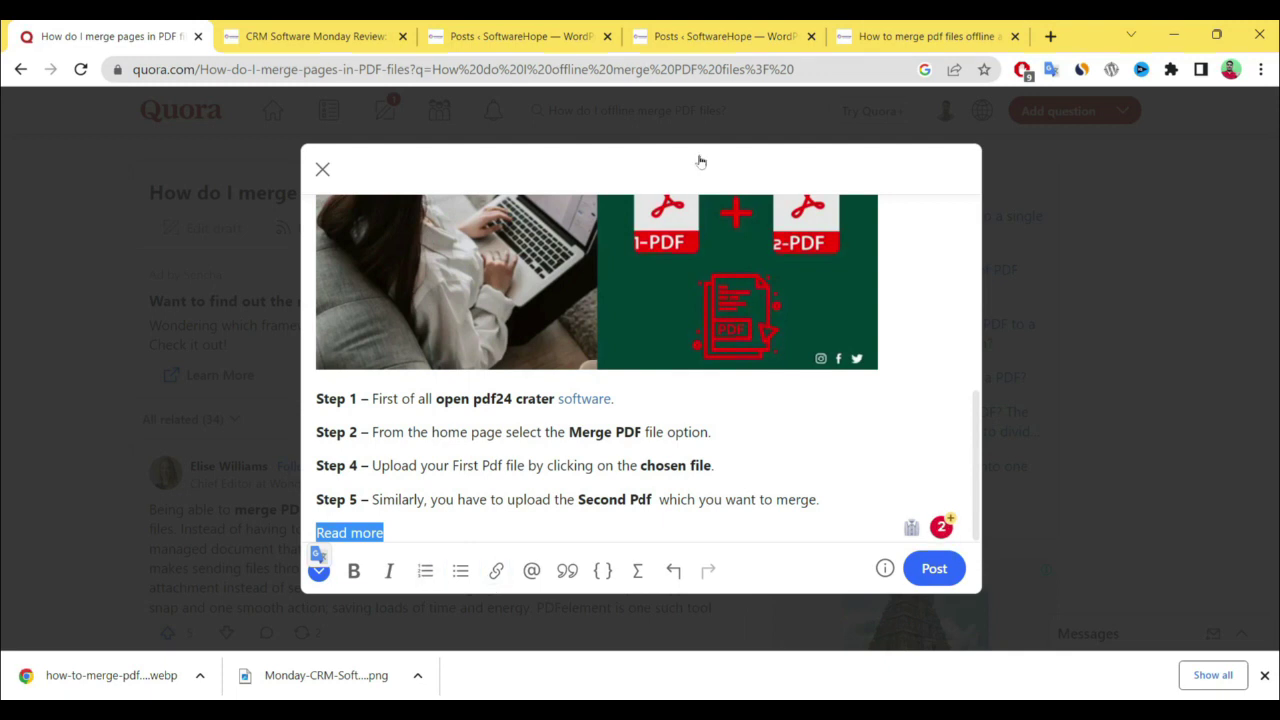
click(496, 570)
text(https://softwarehope.com/how-to-merge-pdf-files-offline-and-free/)
key(Return)
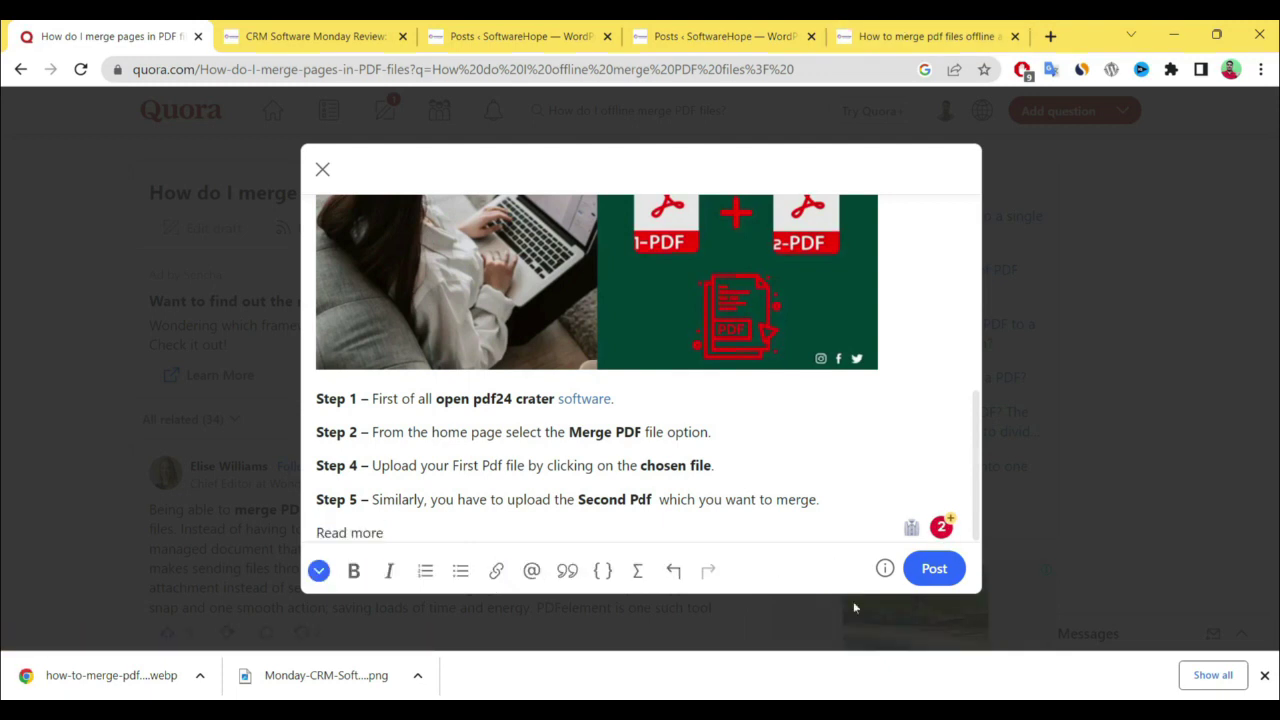
click(496, 530)
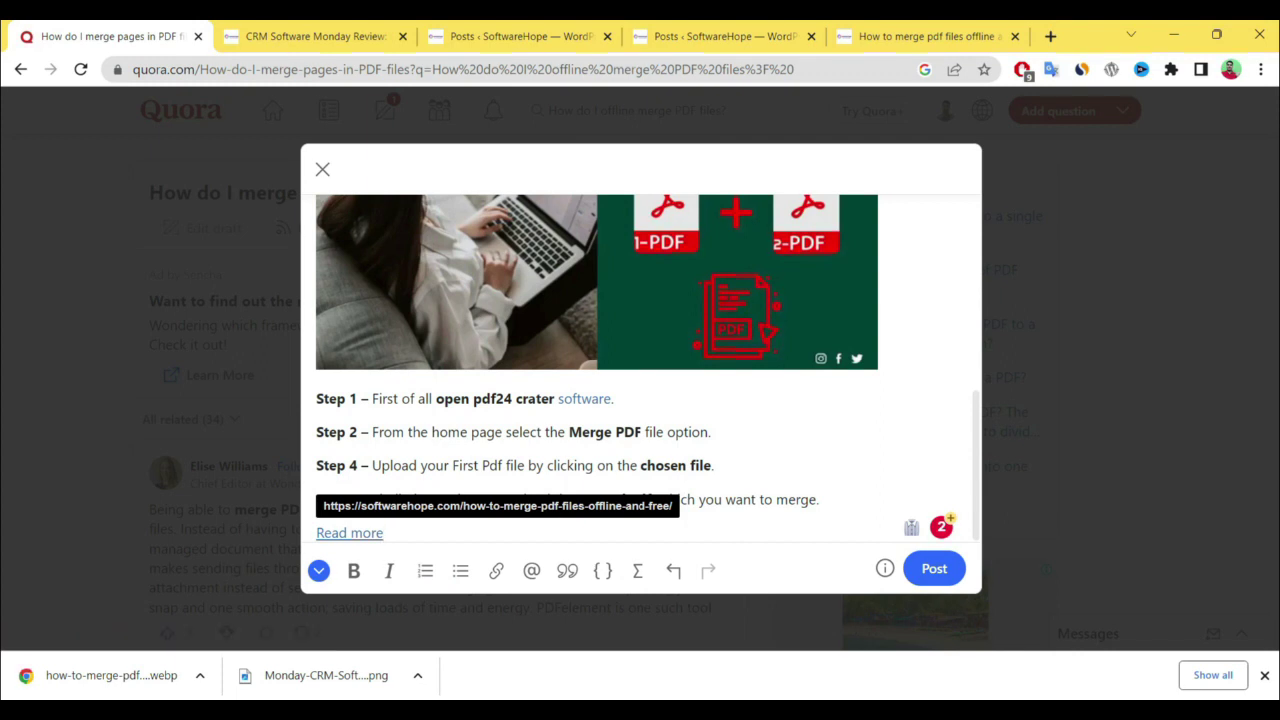
key(ctrl+Home)
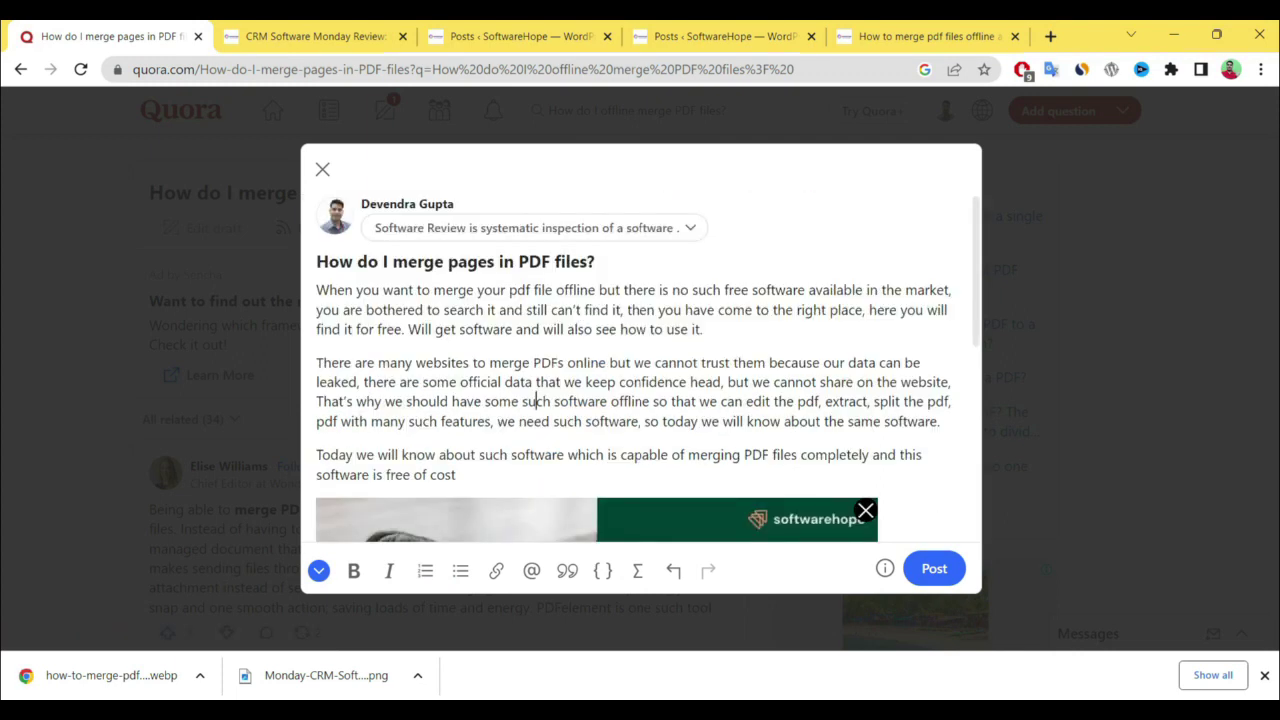
key(ctrl+End)
key(ctrl+Home)
scroll(640, 370, down, 5)
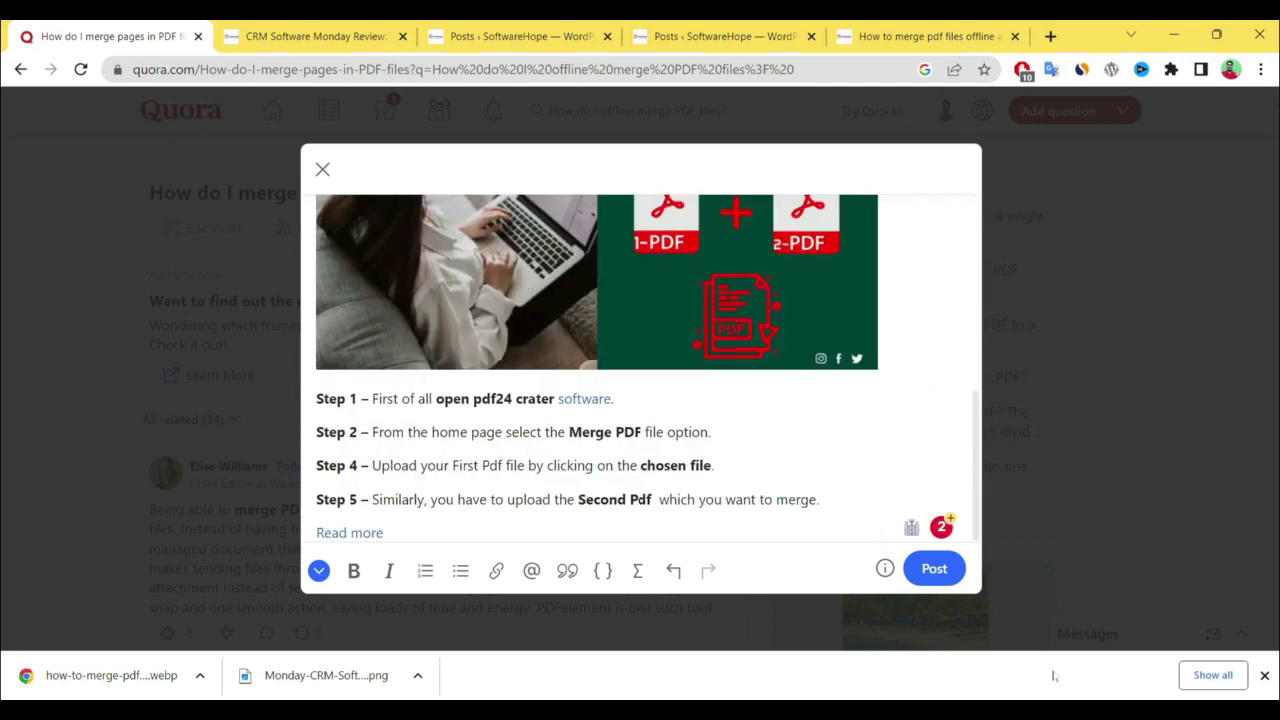
Post the answer with the Software Review credential selected.
click(934, 569)
scroll(535, 380, down, 1)
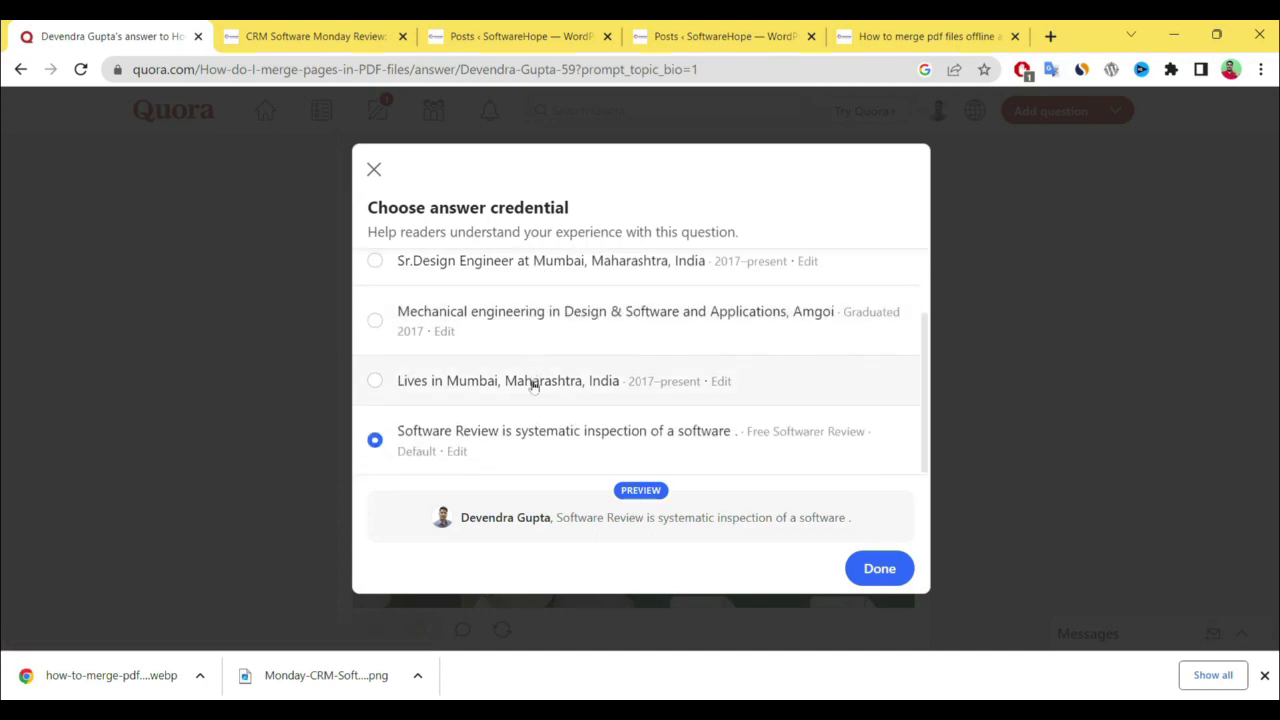
scroll(690, 445, up, 2)
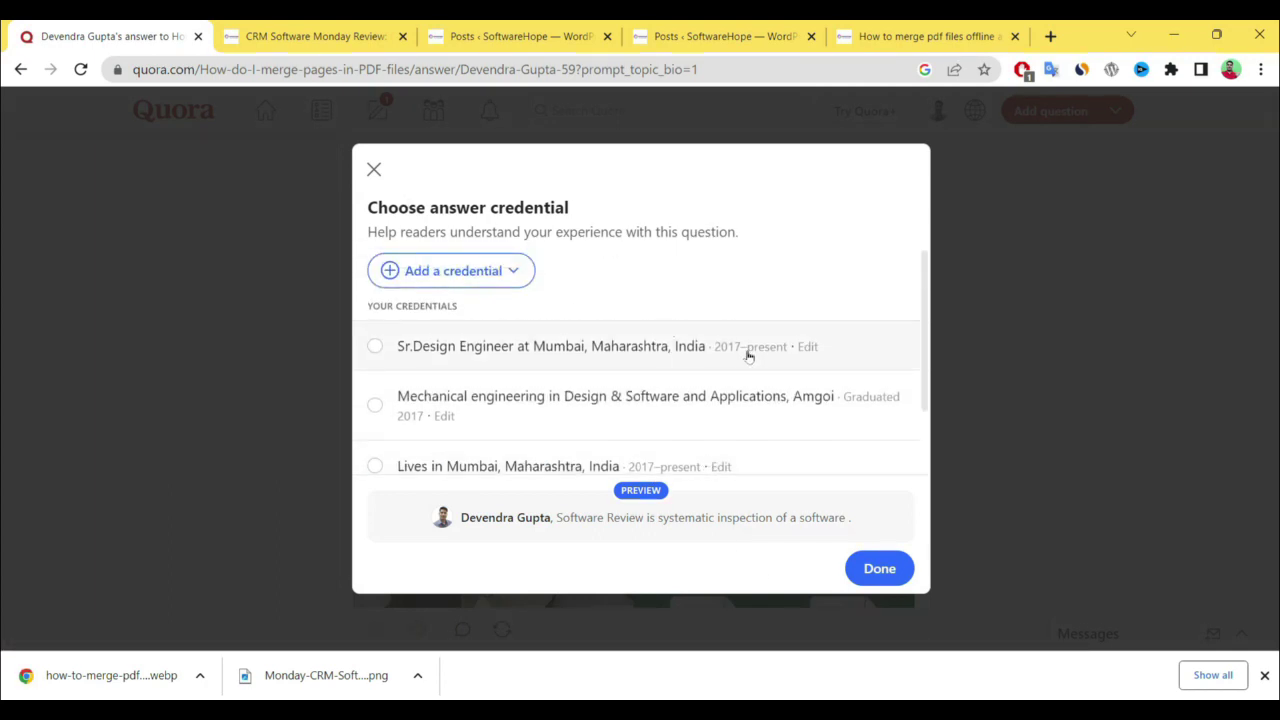
scroll(749, 355, down, 1)
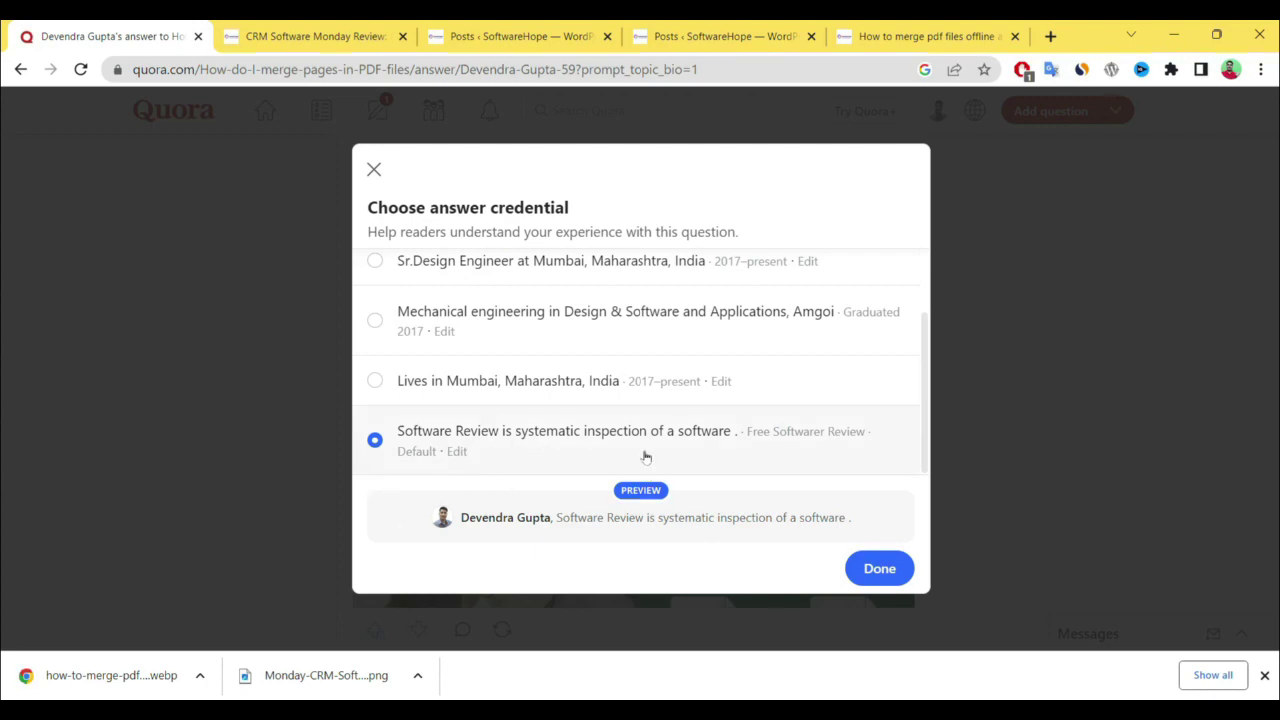
Confirm the Software Review credential and look over the published answer.
click(881, 570)
scroll(698, 522, down, 10)
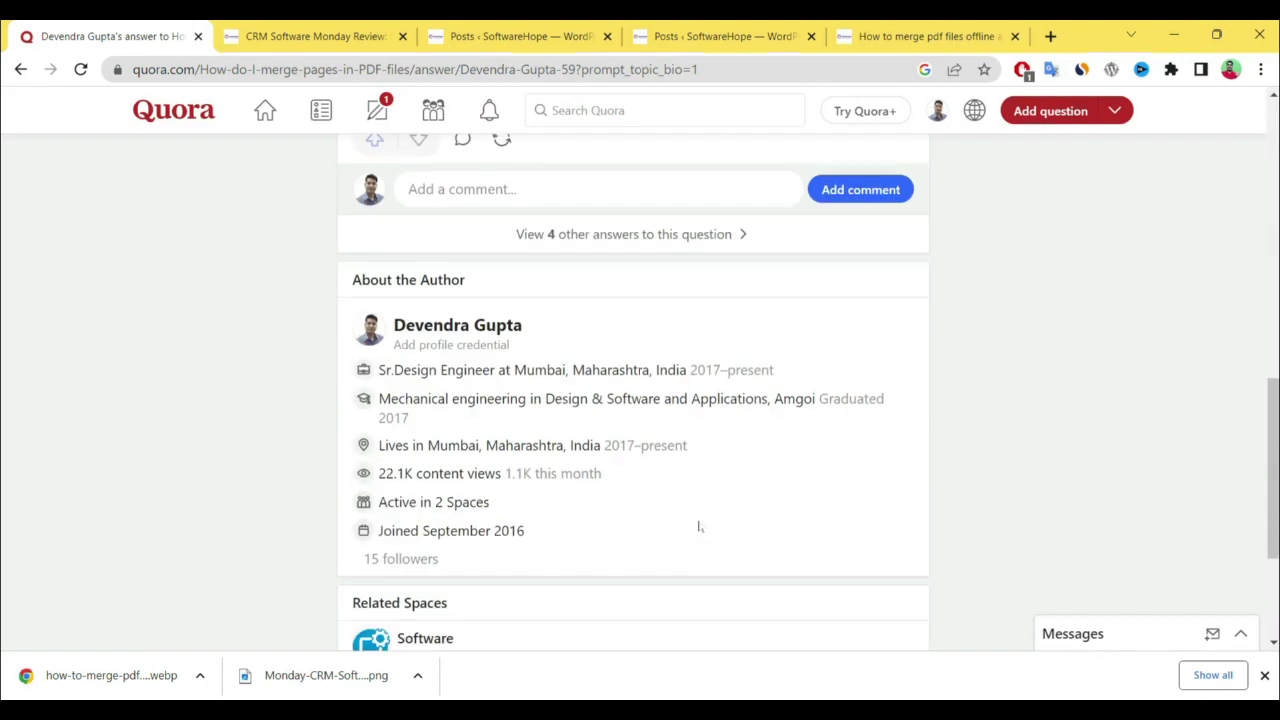
scroll(698, 522, up, 6)
scroll(773, 512, up, 5)
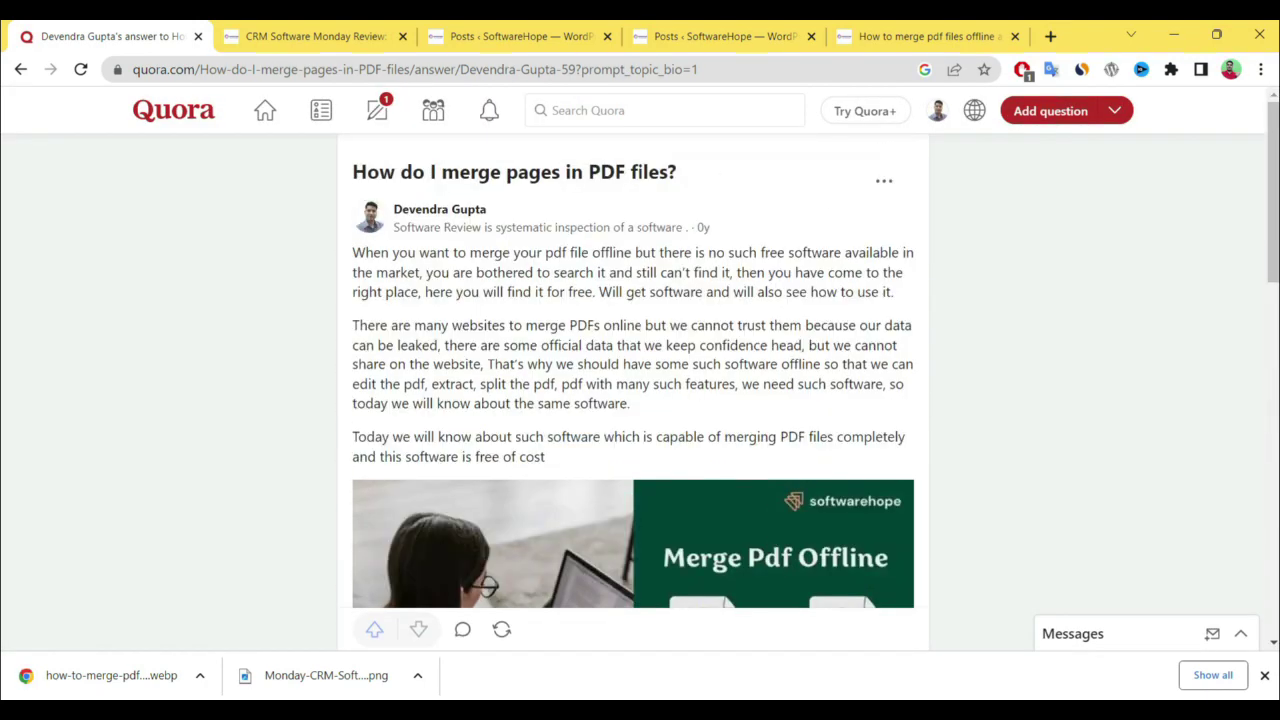
scroll(632, 390, down, 8)
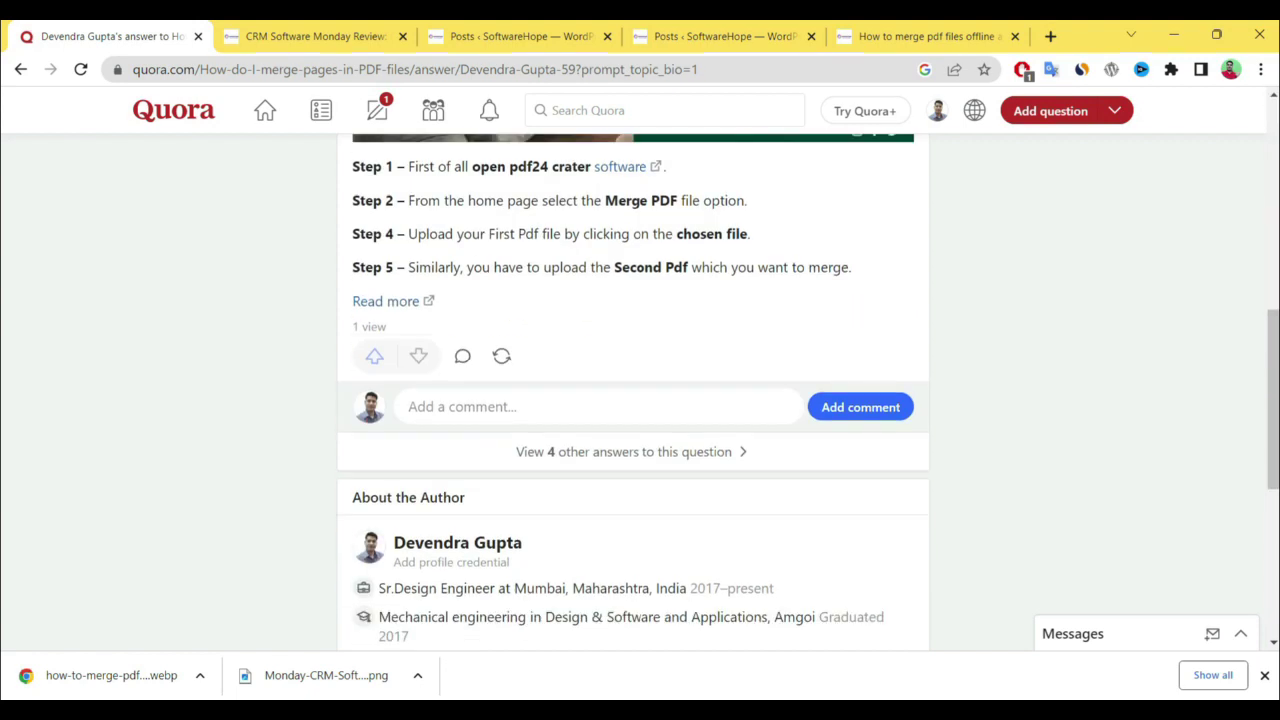
Open the answer's Read more link in a new tab and browse the SoftwareHope post.
right_click(371, 301)
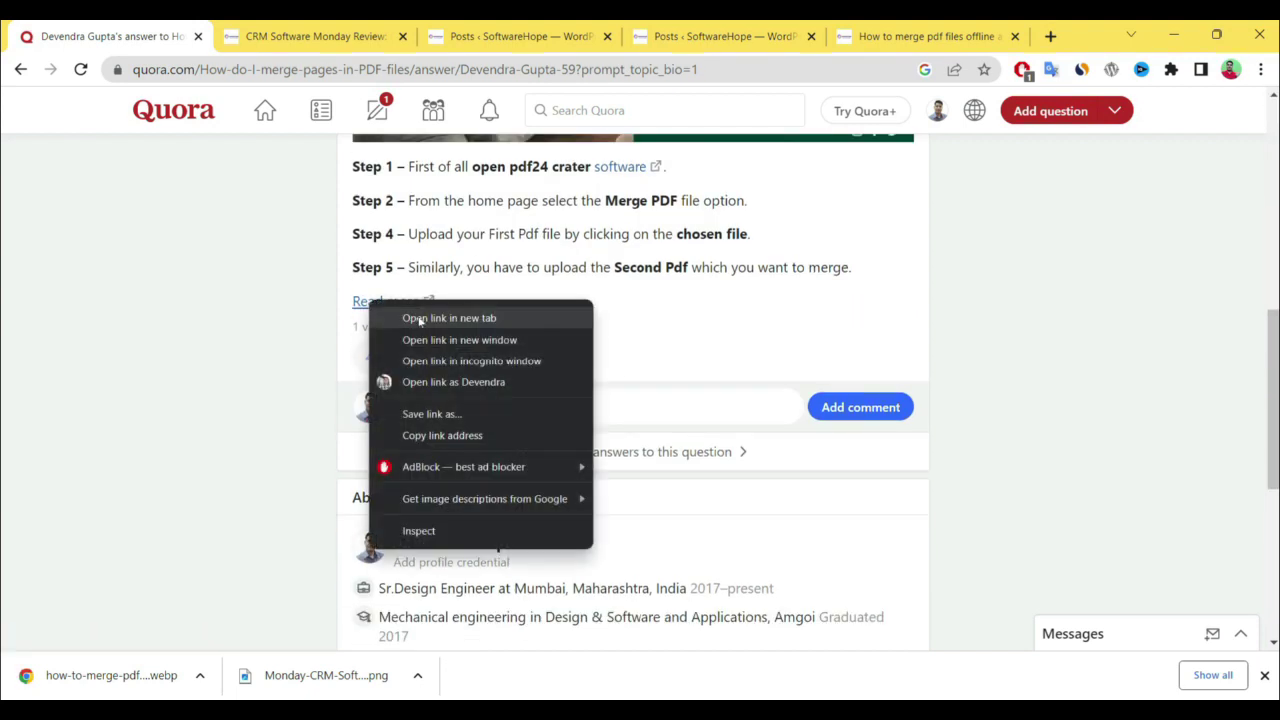
click(419, 318)
key(ctrl+Tab)
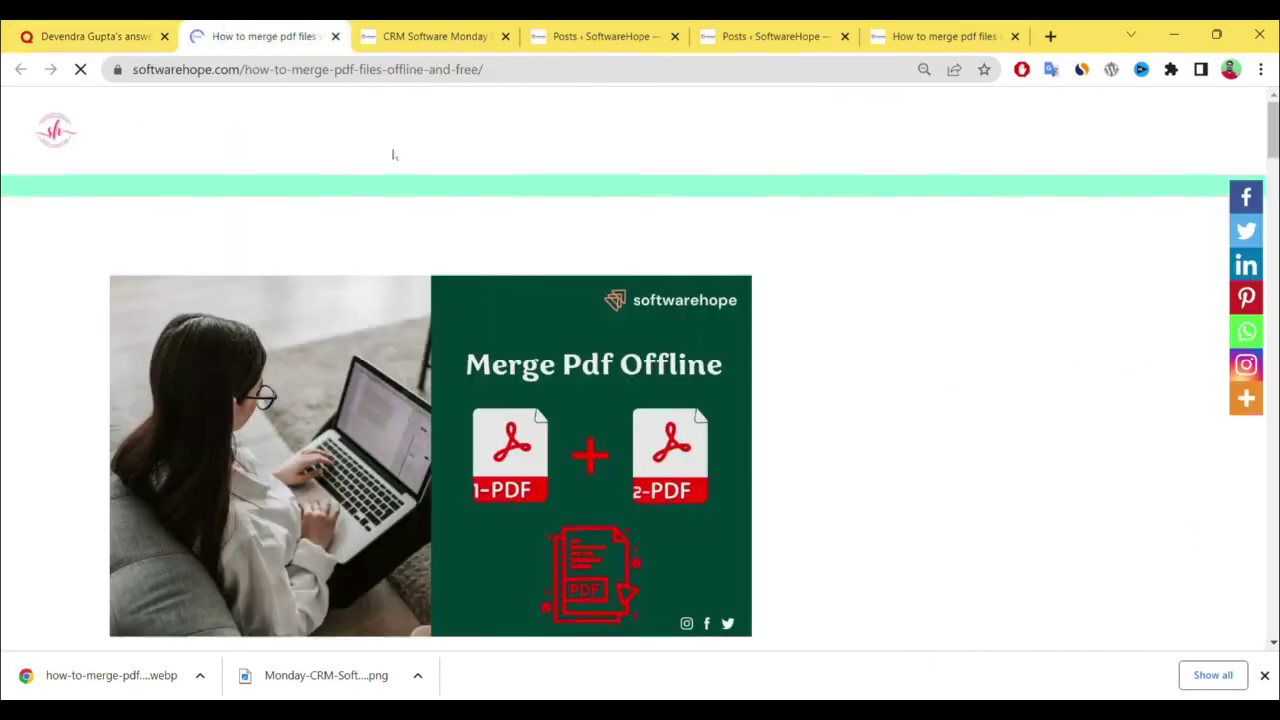
scroll(643, 418, down, 20)
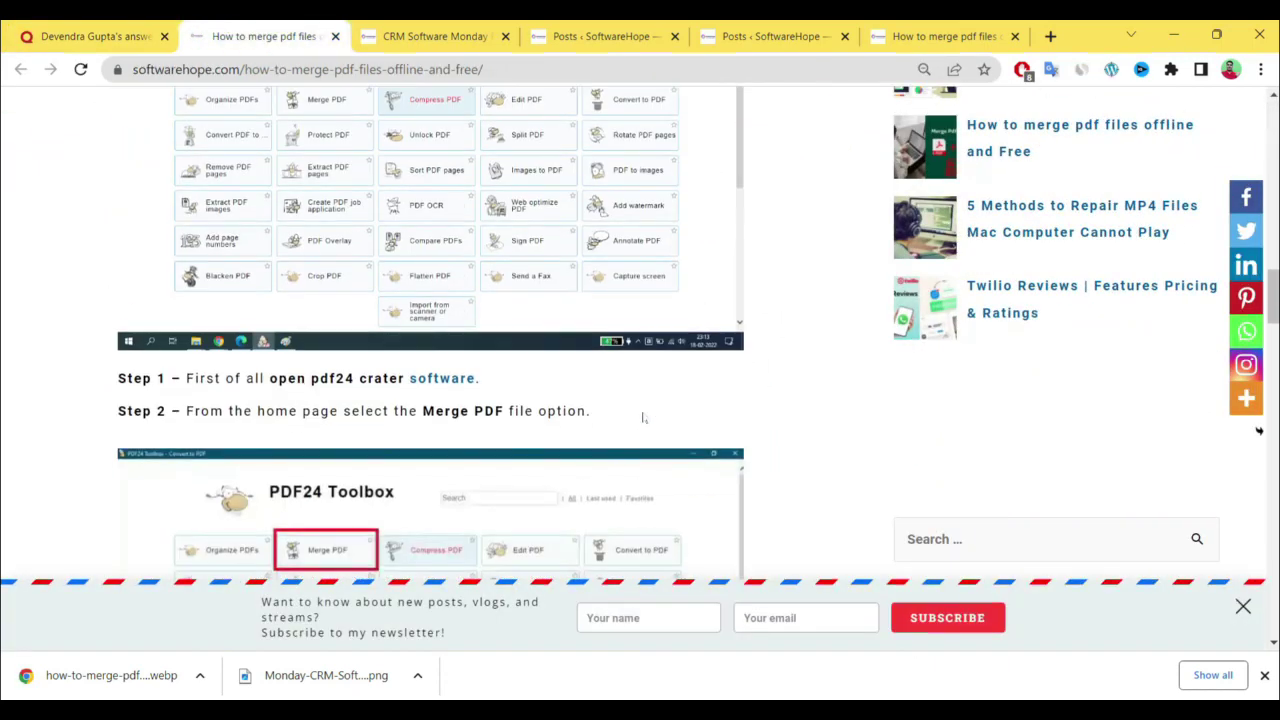
scroll(643, 418, down, 15)
scroll(640, 417, up, 10)
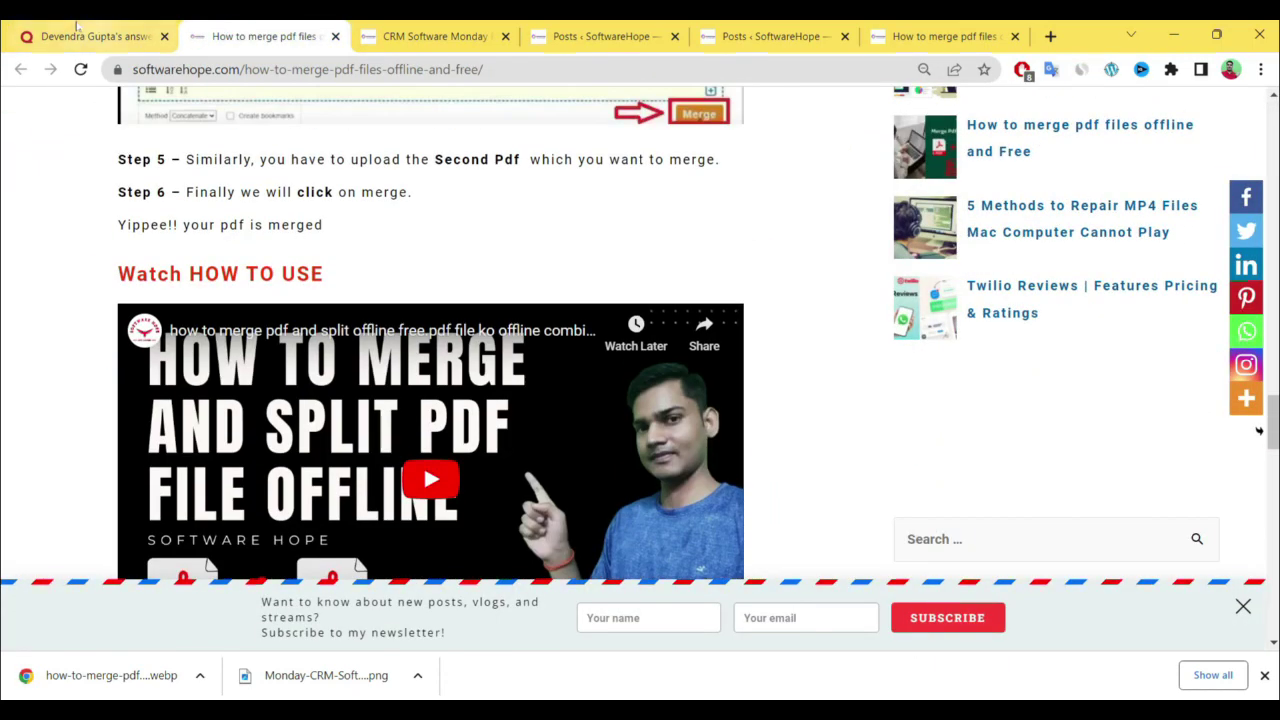
Return to the published Quora answer for 'How do I merge pages in PDF files?'.
click(70, 27)
scroll(729, 530, up, 6)
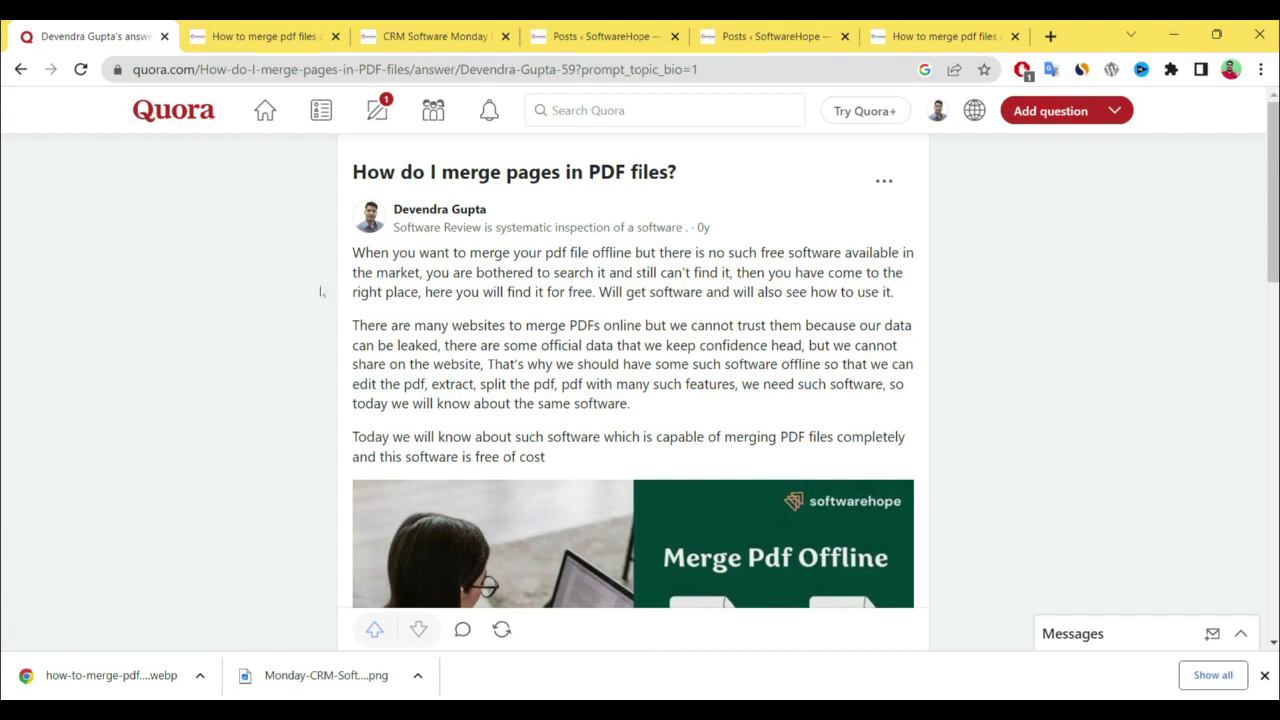
scroll(838, 442, down, 8)
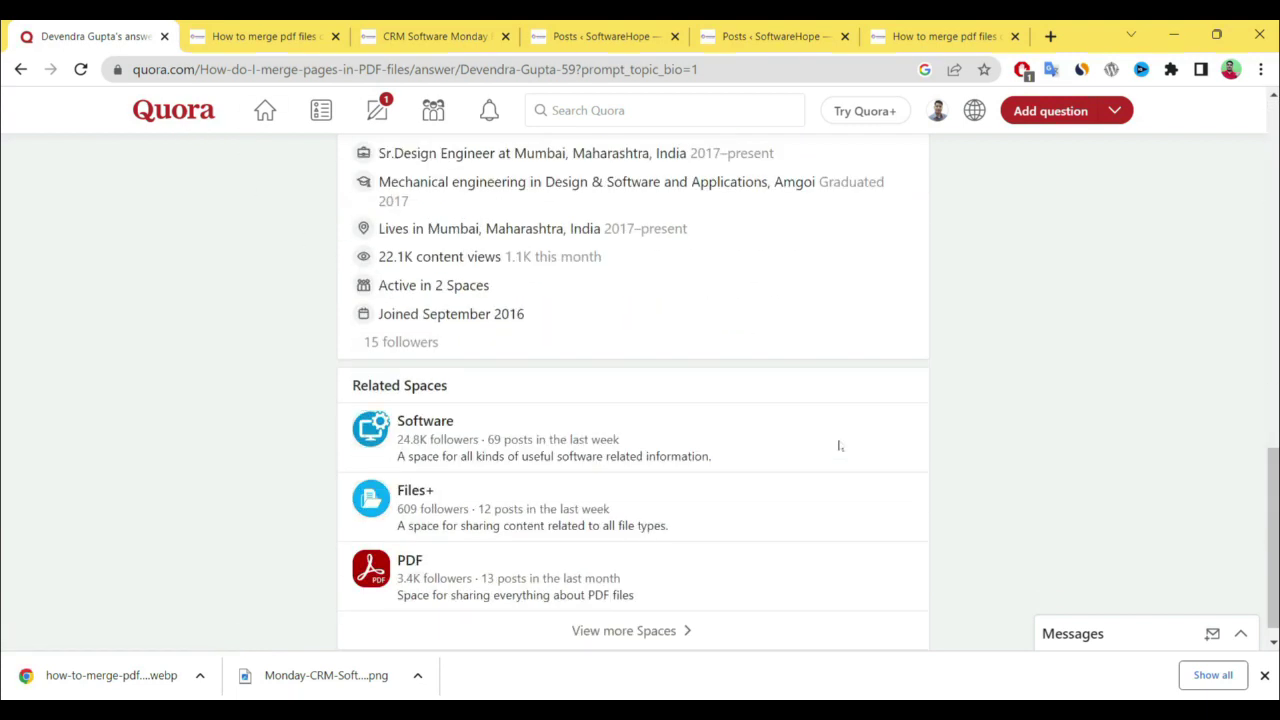
scroll(838, 442, up, 8)
scroll(838, 442, up, 2)
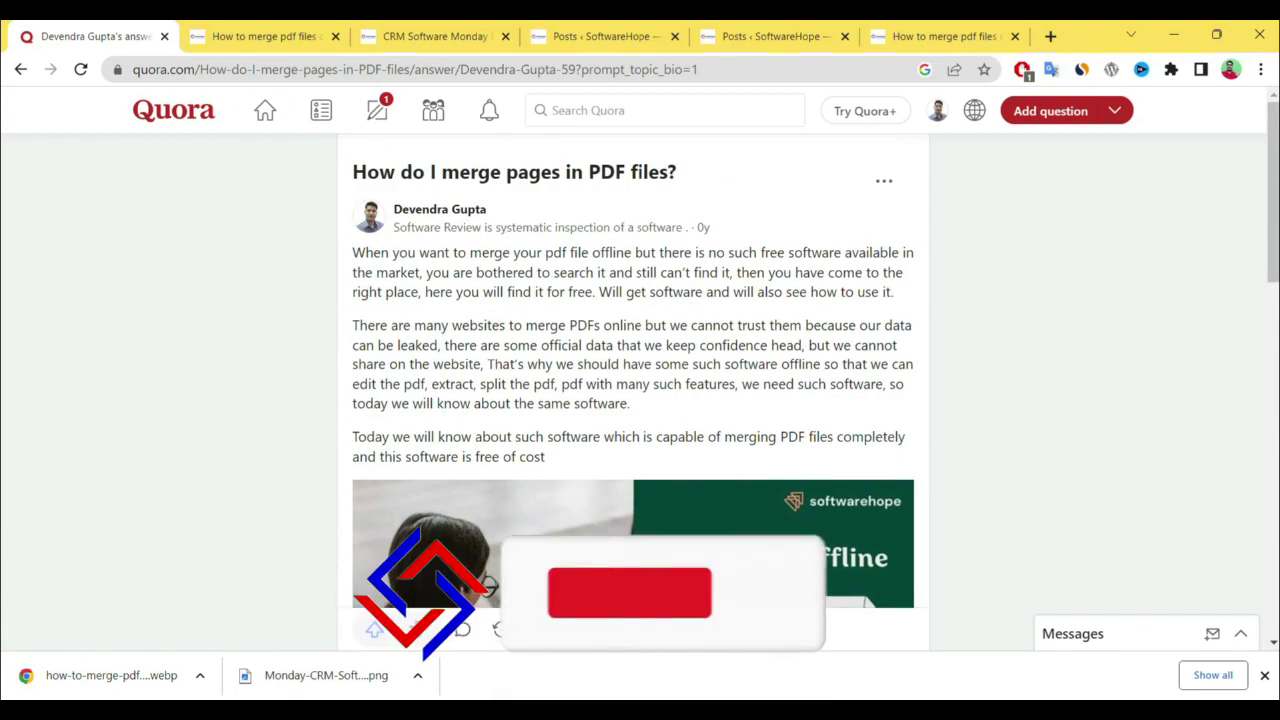